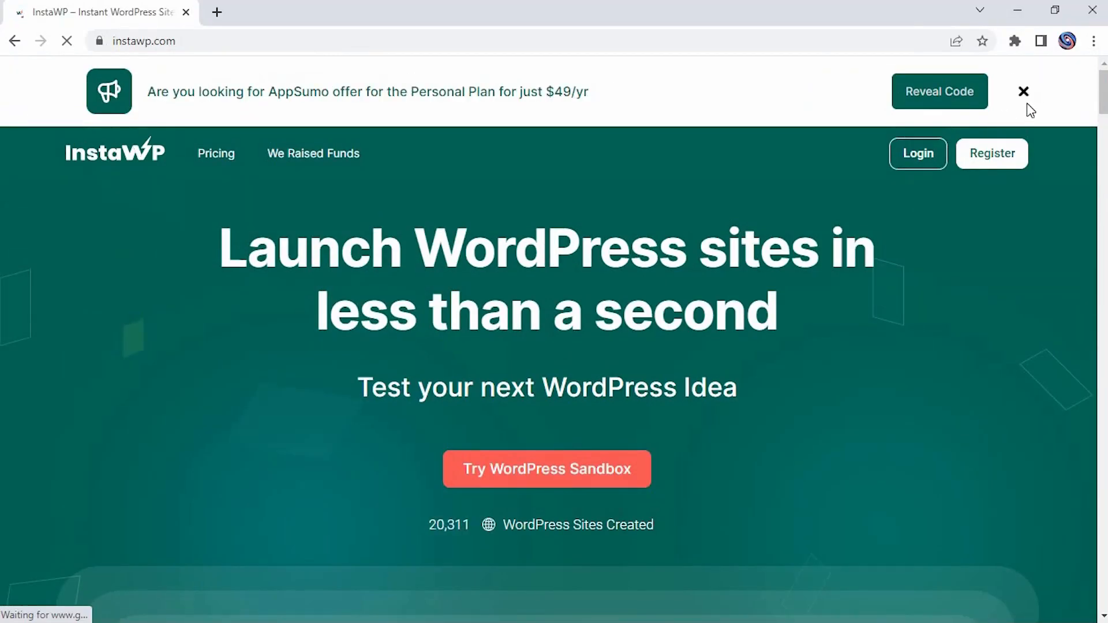
Step: Create a temporary WordPress sandbox site in InstaWP with WP version 6.0.1, PHP 7.4 and the default configuration
scroll(1027, 104, "down", 1)
left_click(1025, 95)
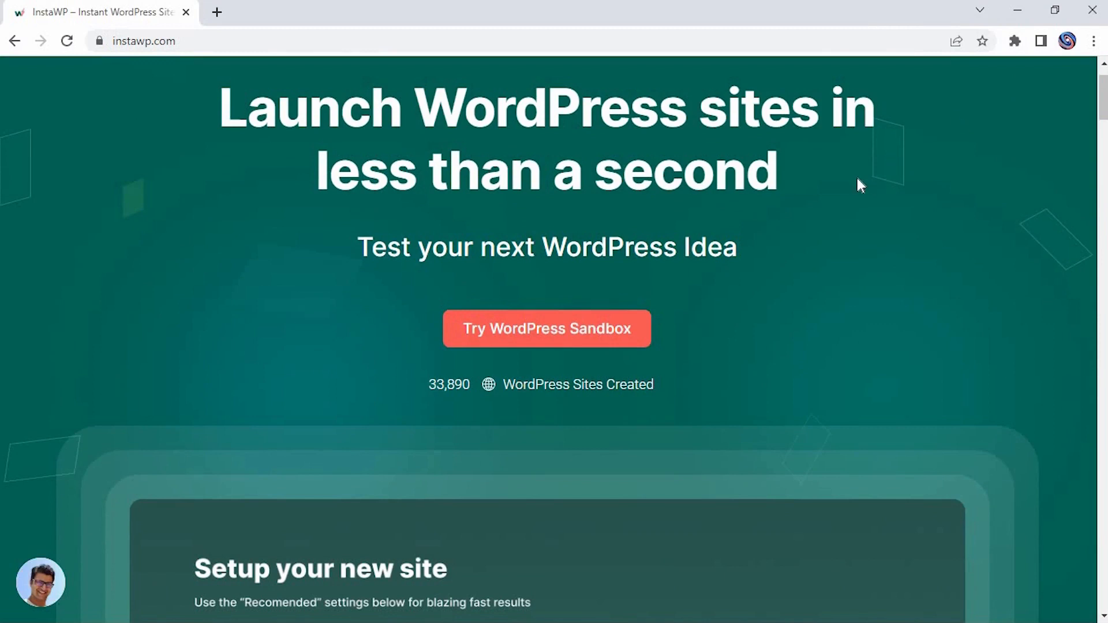
left_click(538, 329)
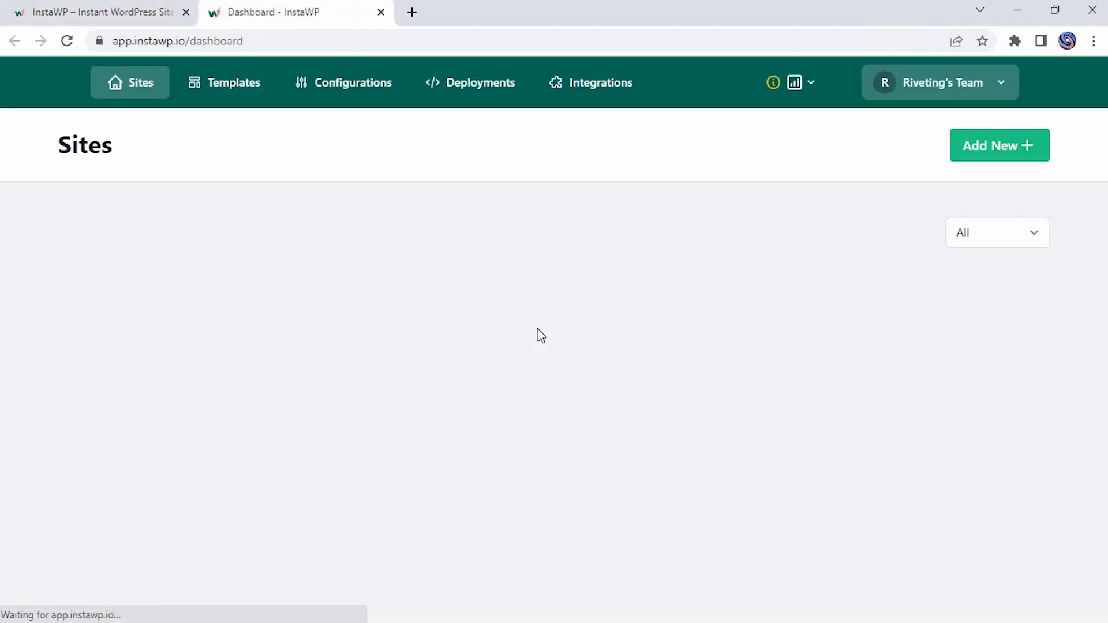
left_click(559, 397)
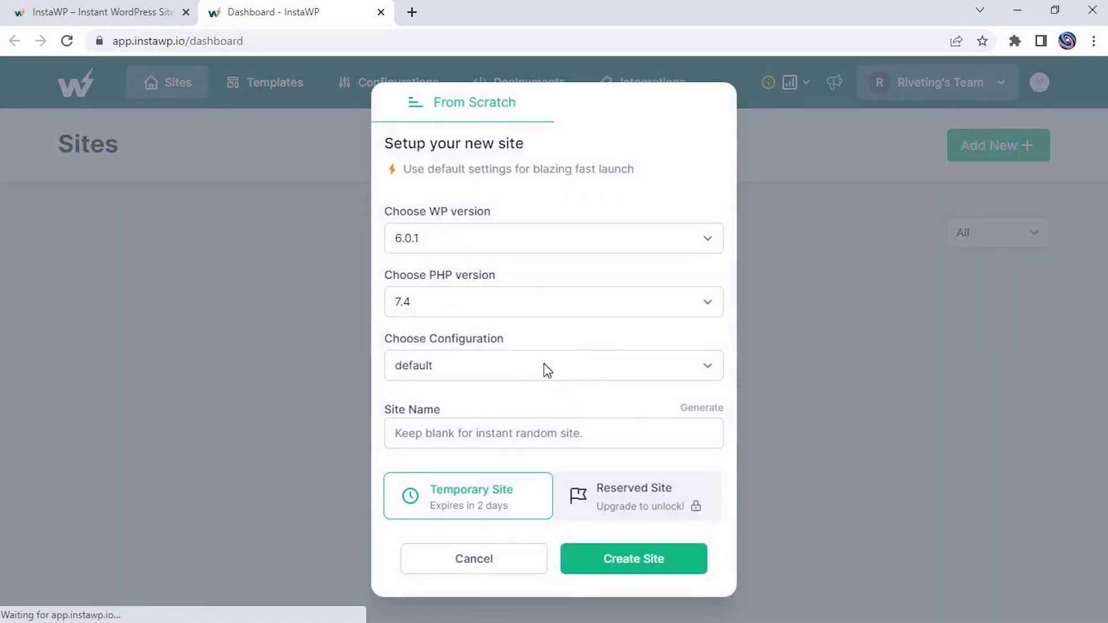
left_click(611, 561)
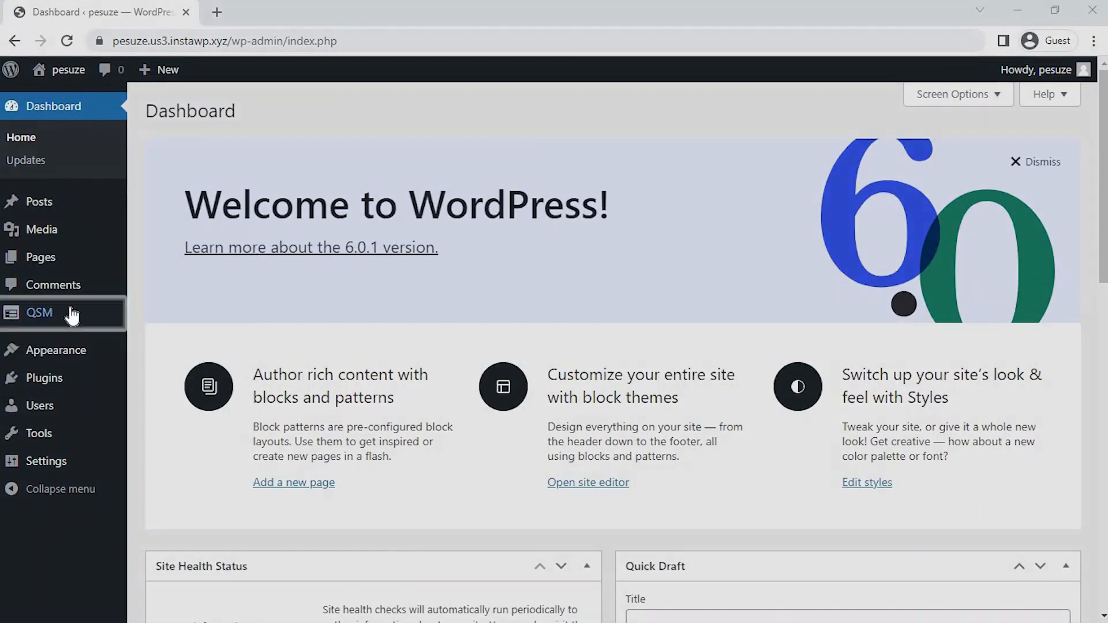
Step: Start a new quiz in QSM's Quizzes & Surveys and keep the Default Theme
mouse_move(75, 314)
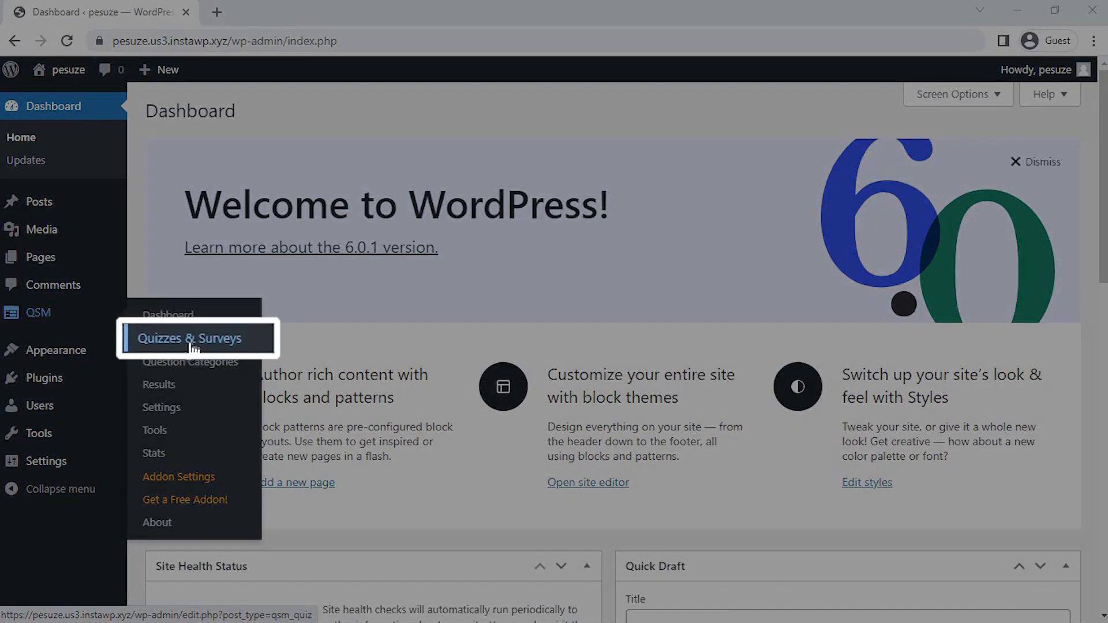
left_click(192, 346)
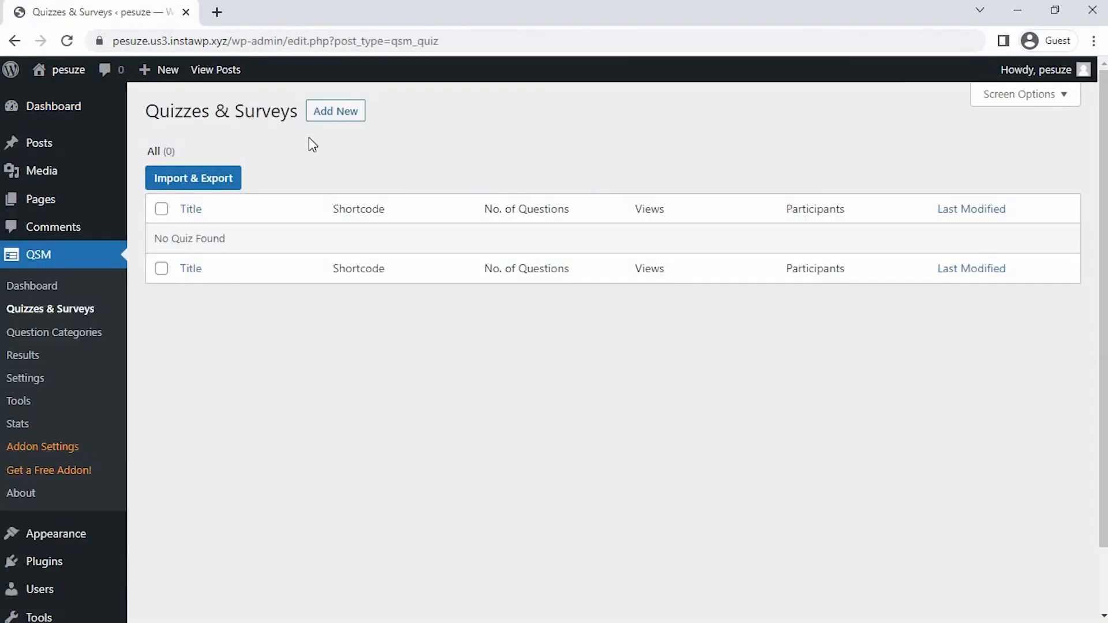
left_click(334, 113)
mouse_move(266, 320)
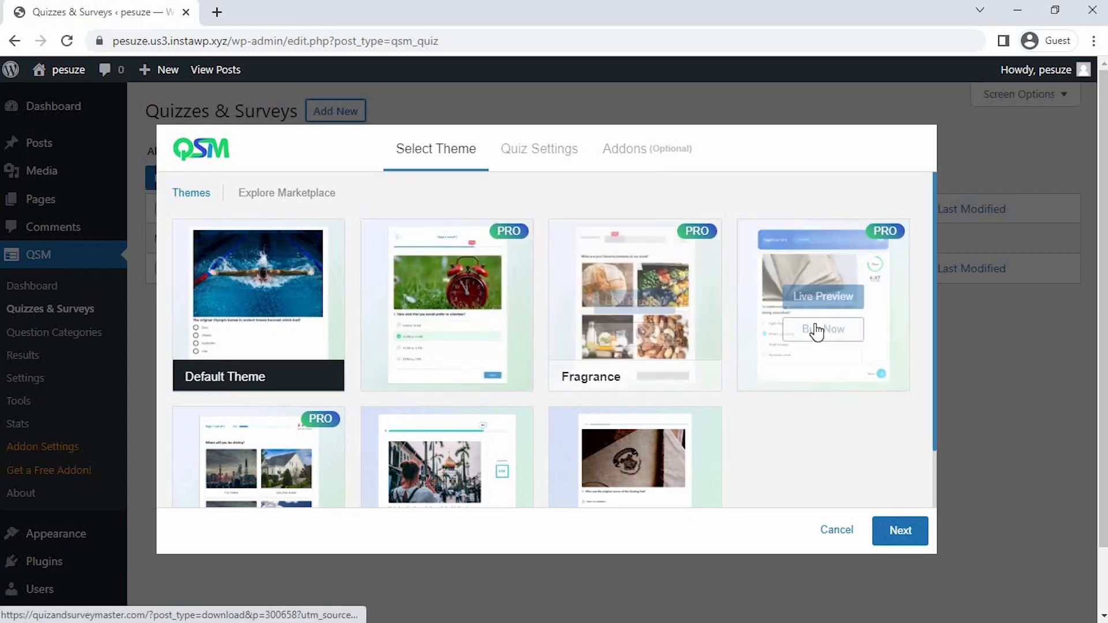
mouse_move(816, 332)
scroll(816, 332, "down", 2)
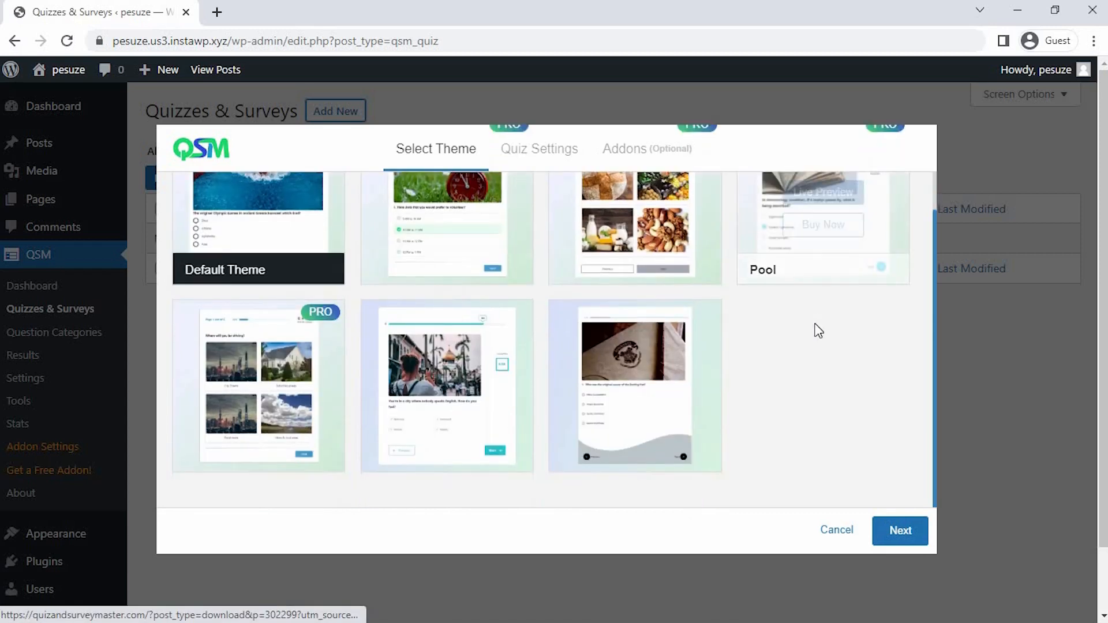
left_click(897, 530)
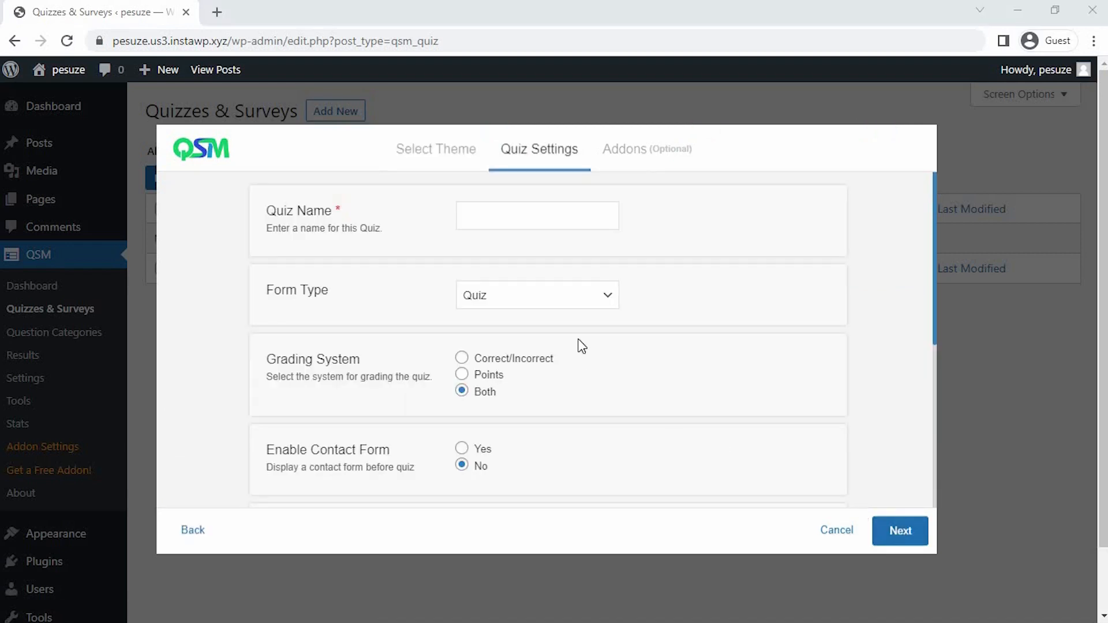
Step: Name the quiz "Recruitment Form", set its form type to Simple Form and leave Require User Login at No
left_click(476, 217)
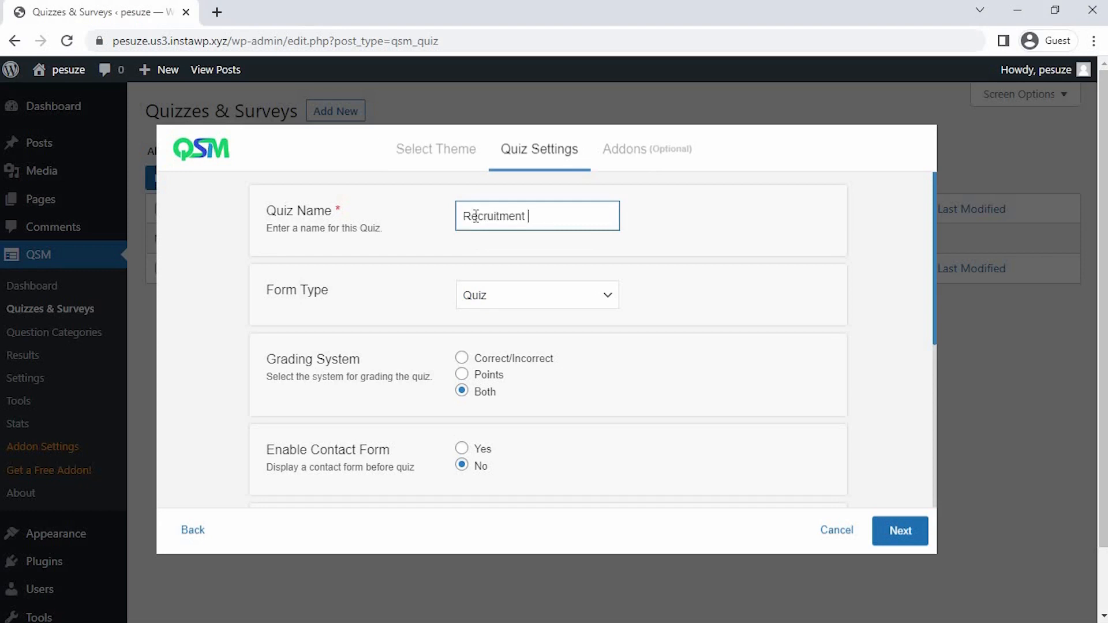
left_click(491, 301)
left_click(504, 345)
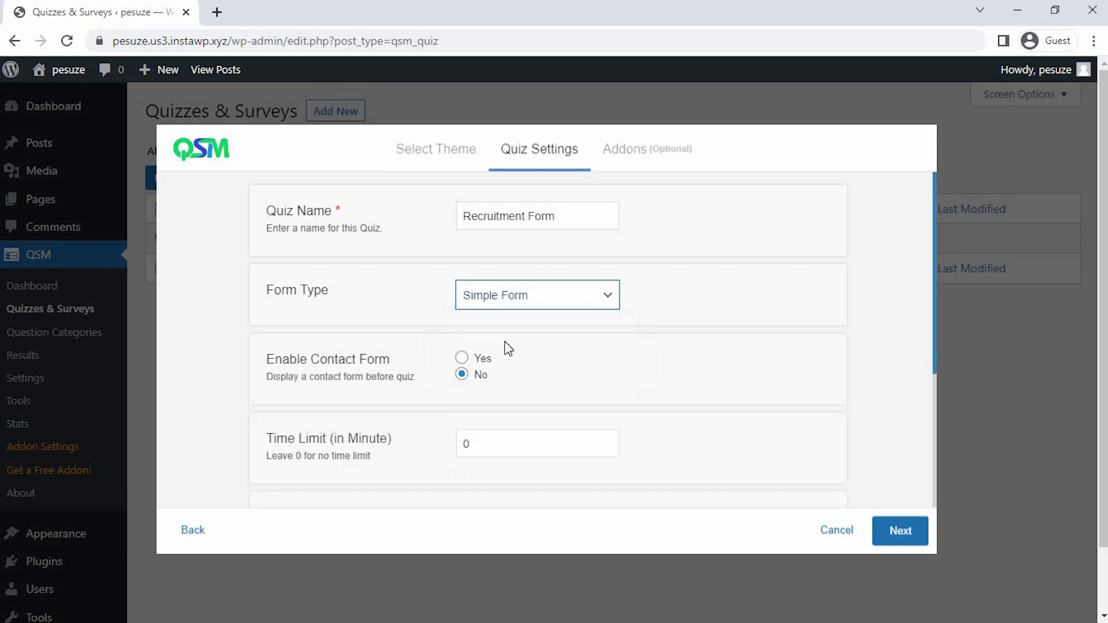
scroll(507, 346, "down", 2)
left_click(462, 411)
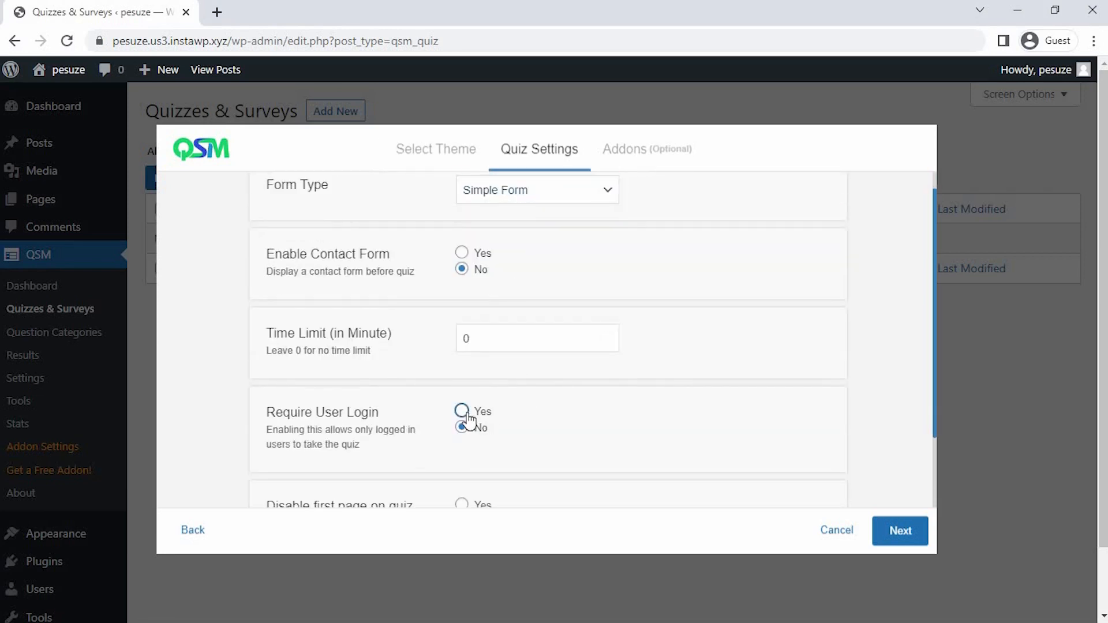
left_click(463, 428)
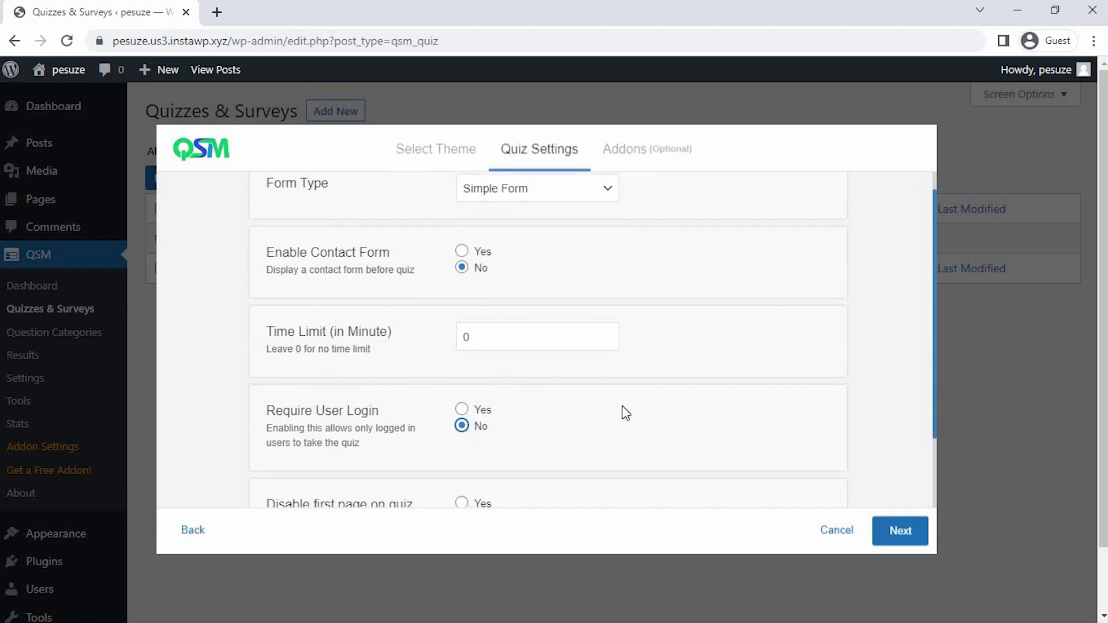
Step: Accept the remaining quiz settings and create the quiz without any addons
scroll(762, 462, "down", 3)
left_click(897, 528)
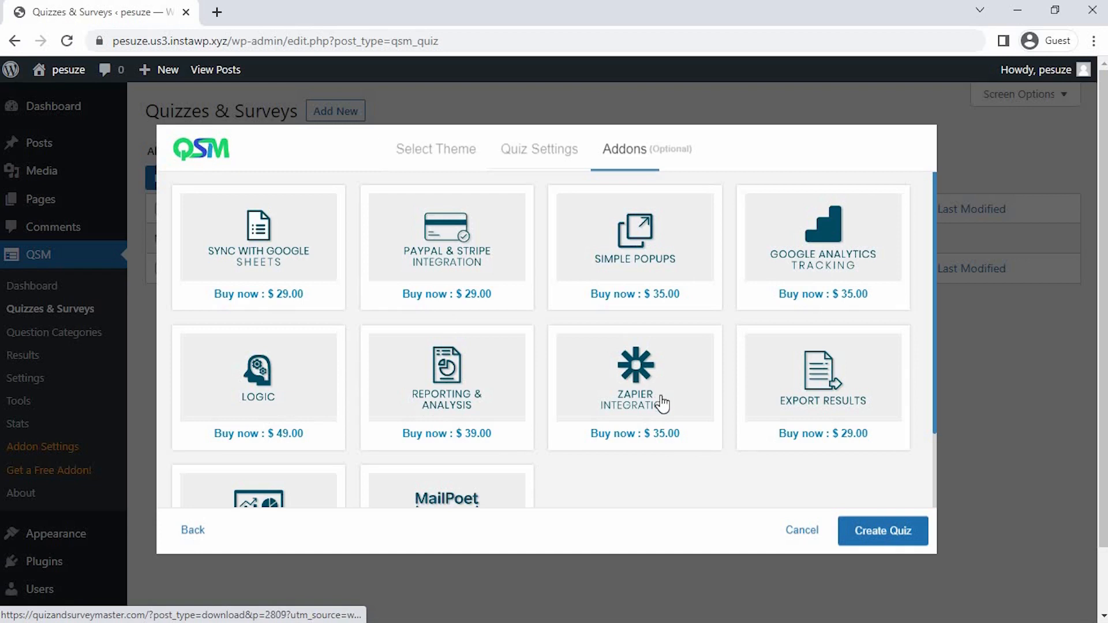
scroll(786, 411, "down", 2)
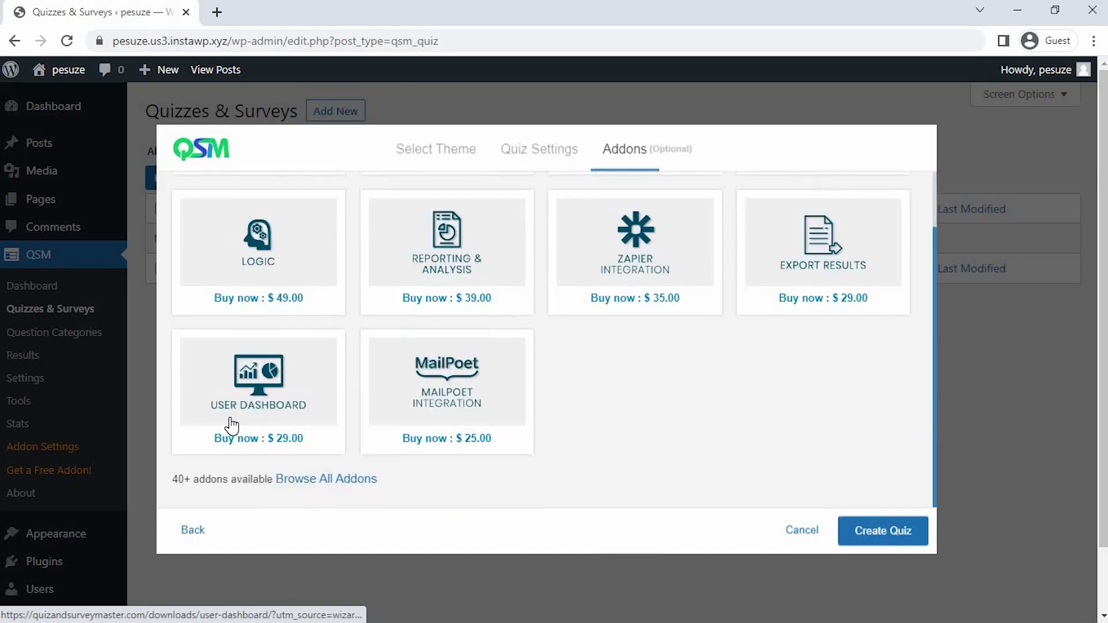
left_click(848, 527)
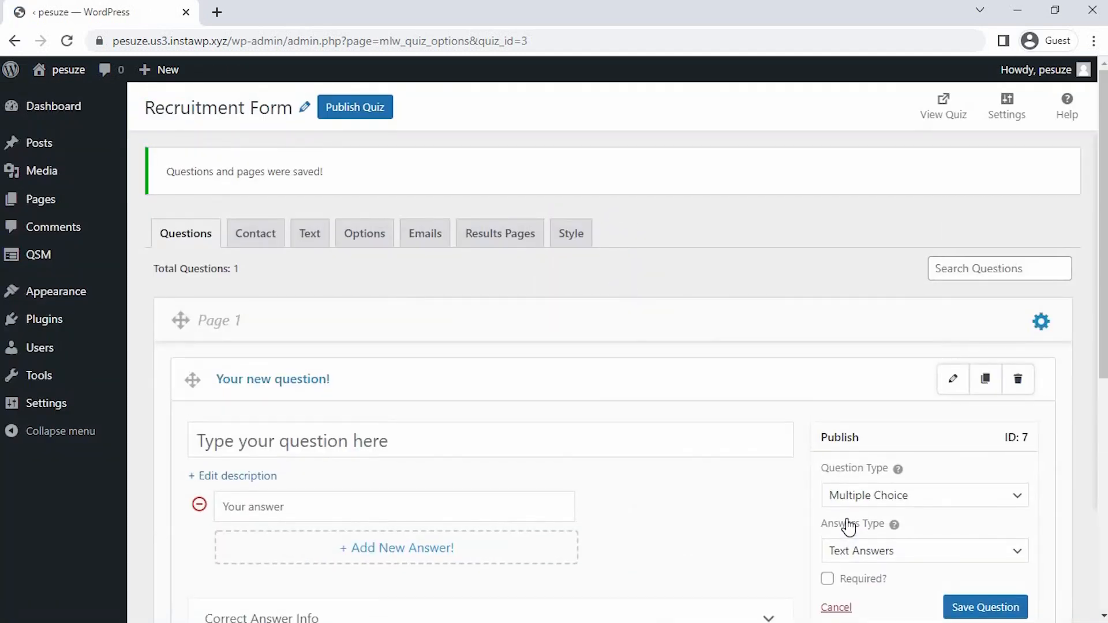
Step: Enter "What is your highest Qualification?" as the first question and keep its type as Multiple Choice
scroll(393, 443, "down", 2)
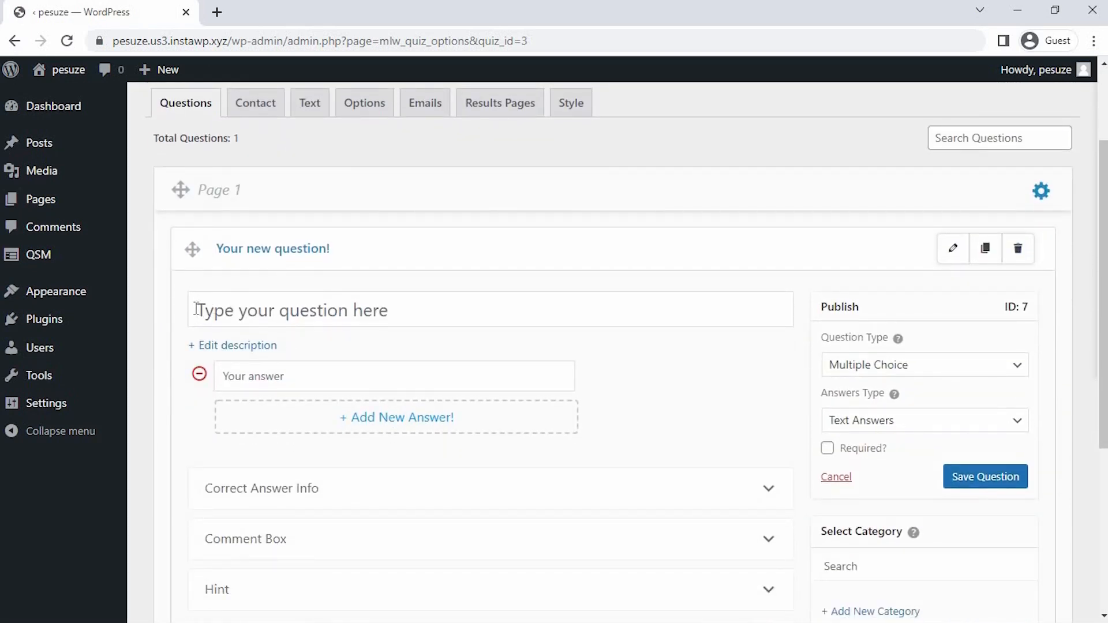
type("What is ")
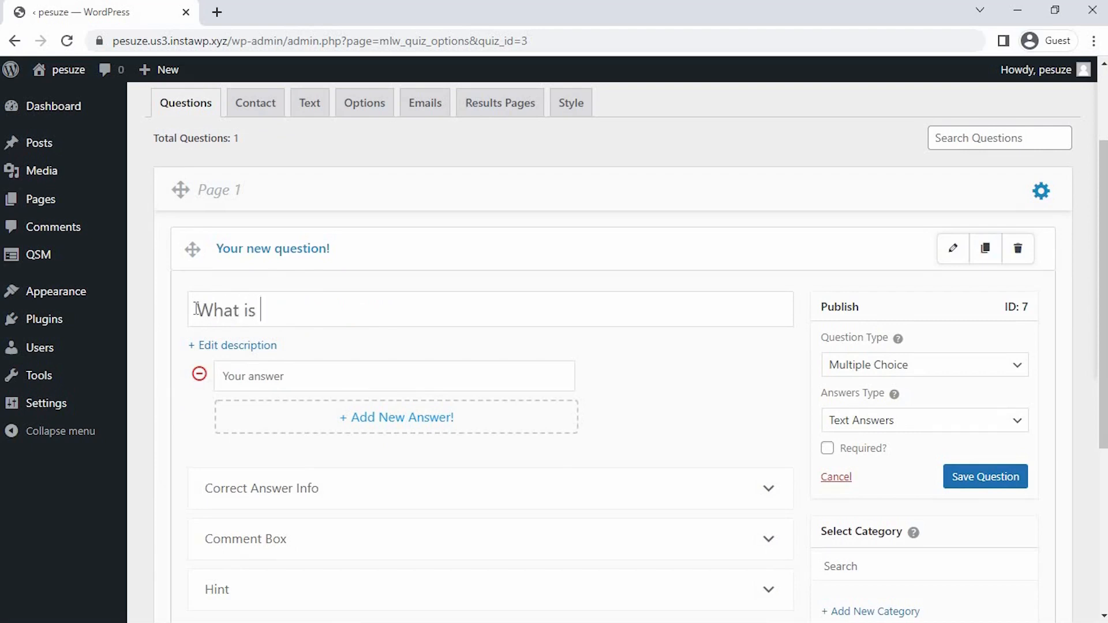
type("your highes")
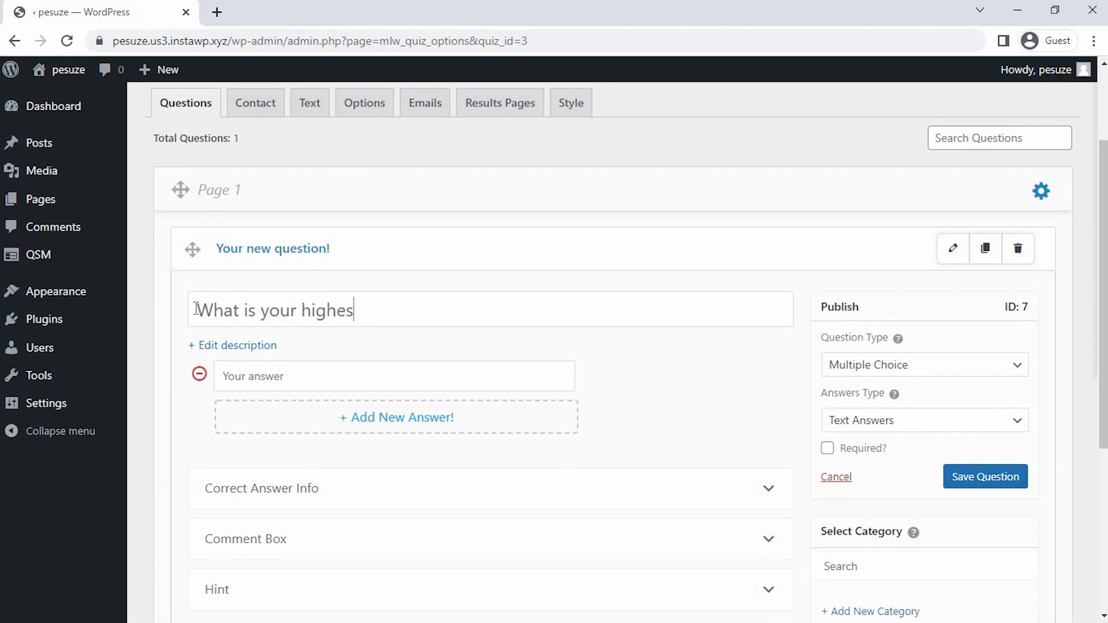
type("t Qualification")
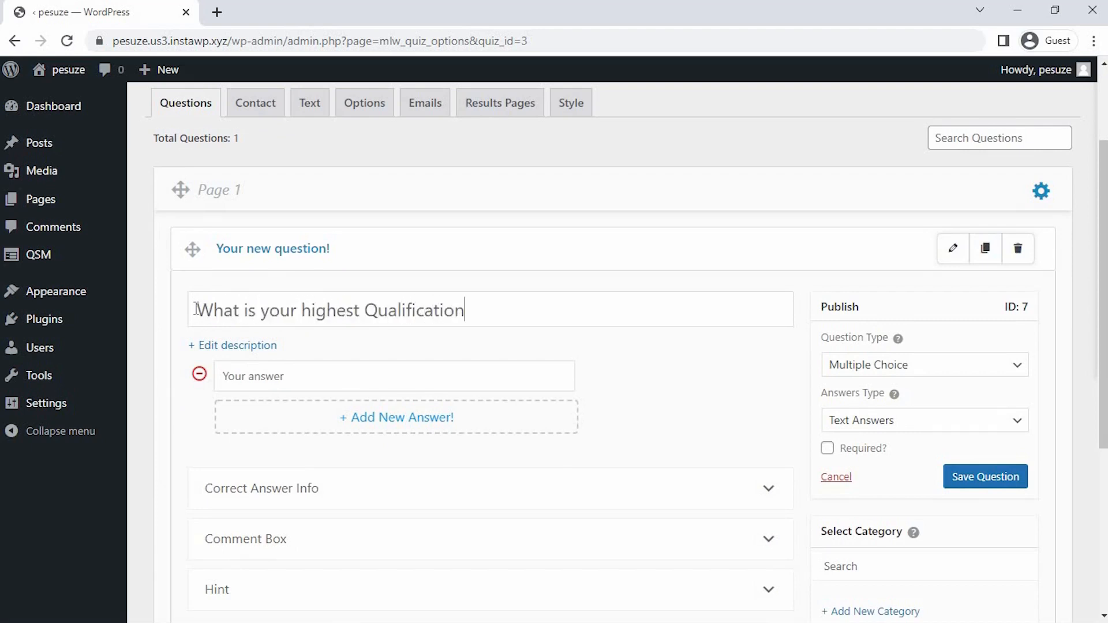
type("?")
left_click(862, 365)
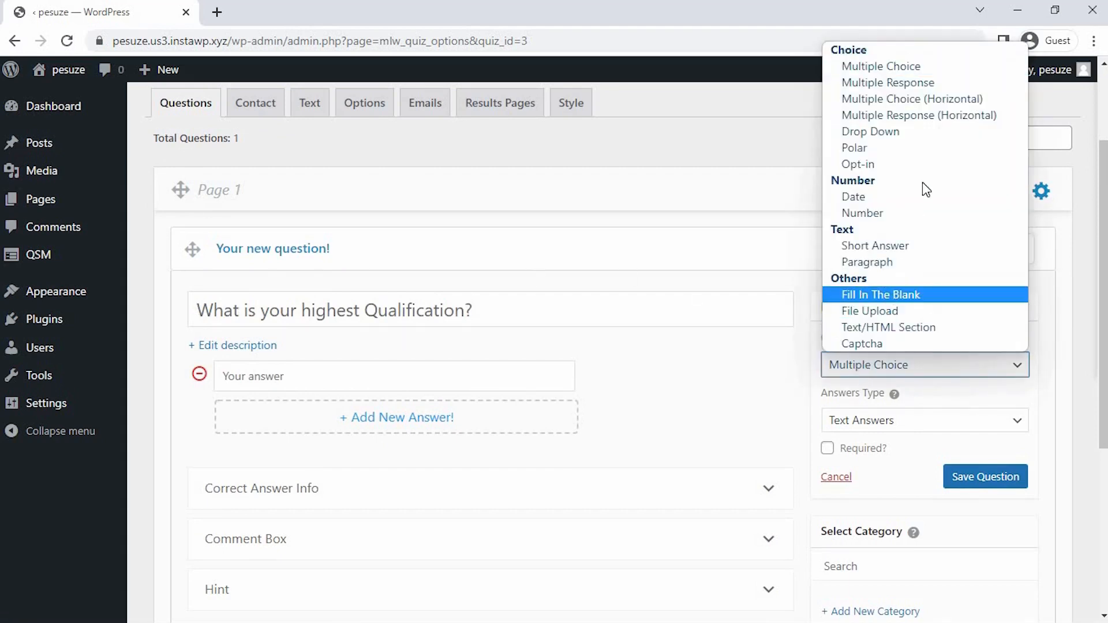
left_click(923, 72)
Step: Add the answers Bachelor Degree, Master Degree and Post Graduate Diploma, and save the question as required
scroll(859, 287, "down", 1)
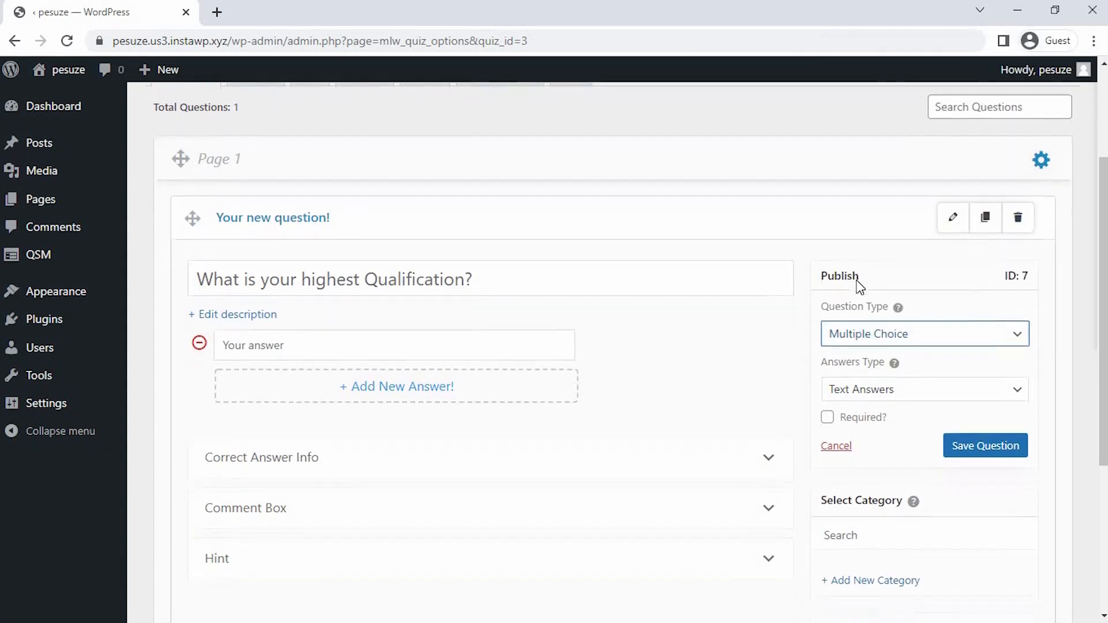
left_click(401, 330)
type("Bachelor Degree")
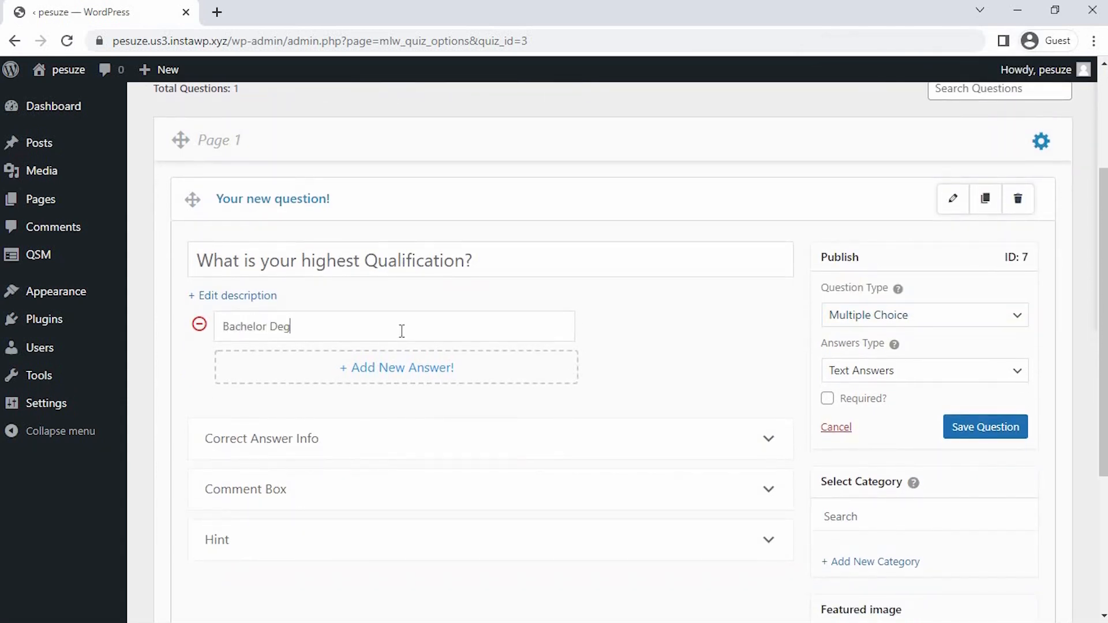
left_click(407, 367)
type("Master Degree")
left_click(412, 405)
type("Pos")
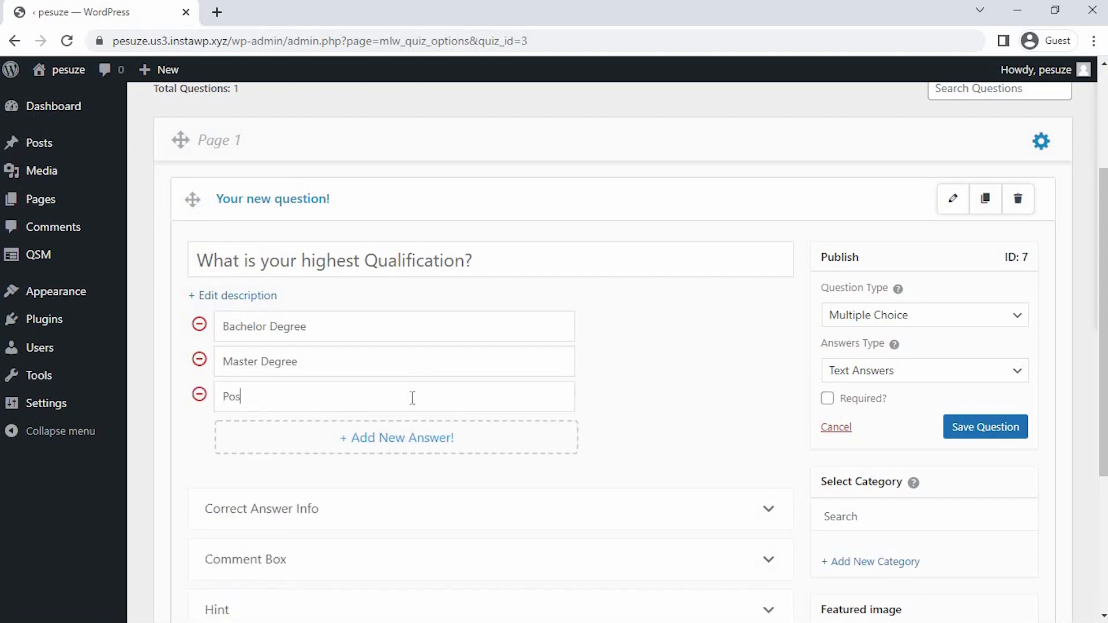
type("t Graduate Diploma")
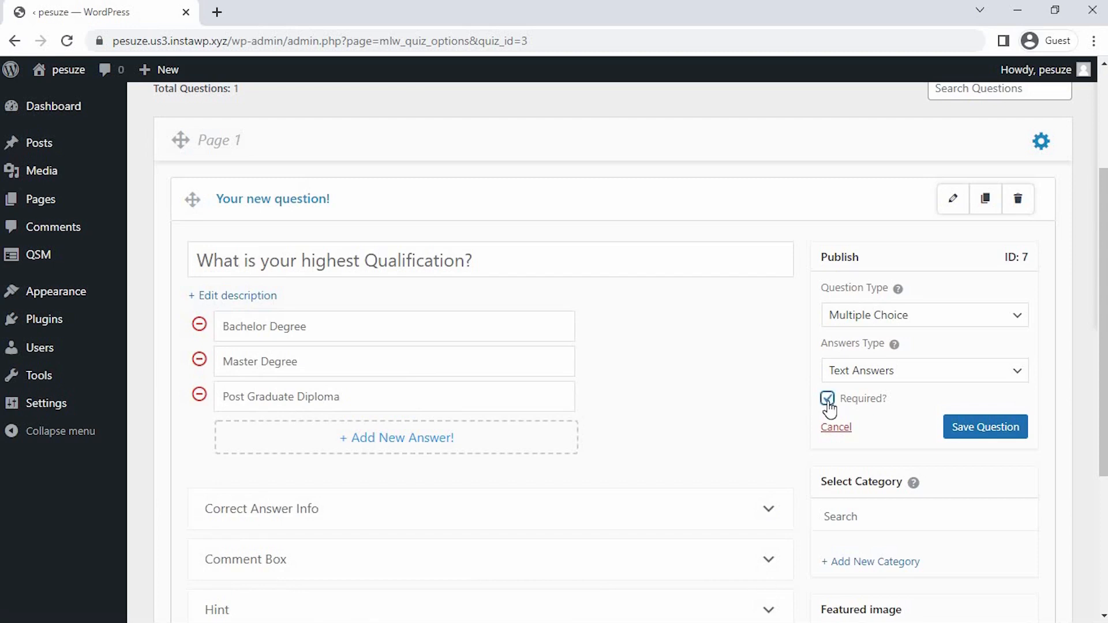
left_click(984, 427)
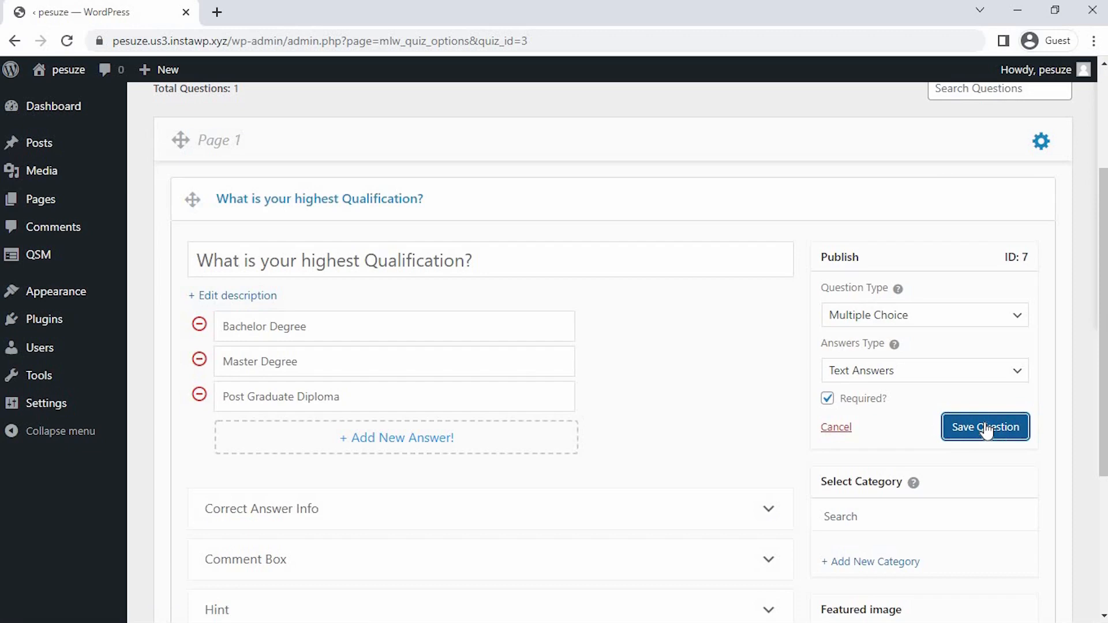
Step: Create a second question "Why Should we hire you?" of type Paragraph and save it
scroll(984, 428, "down", 4)
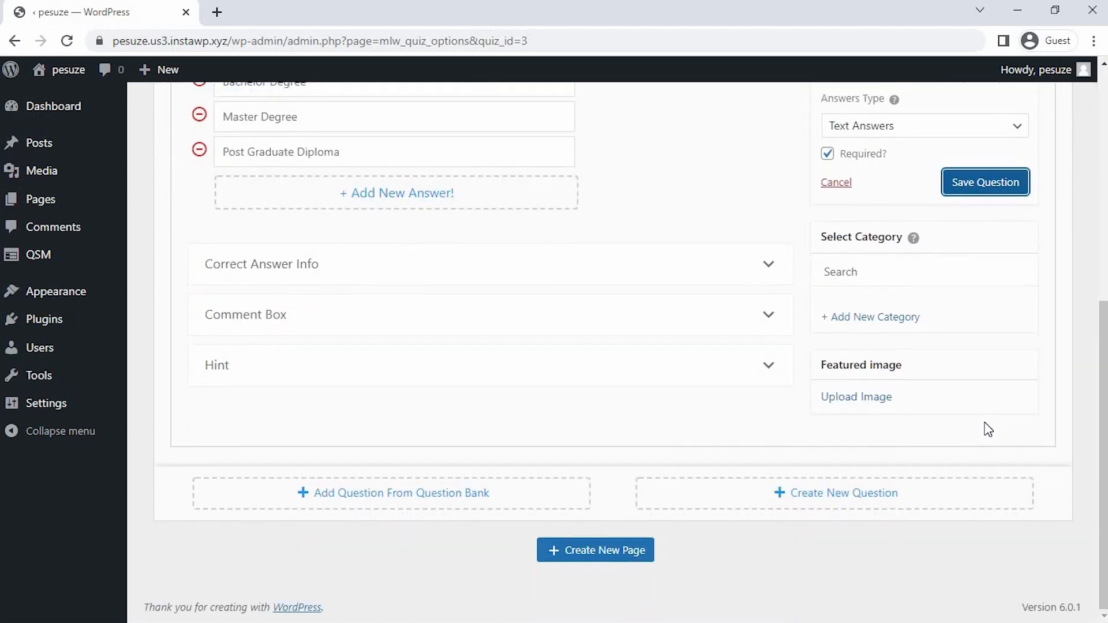
left_click(841, 495)
scroll(333, 409, "up", 2)
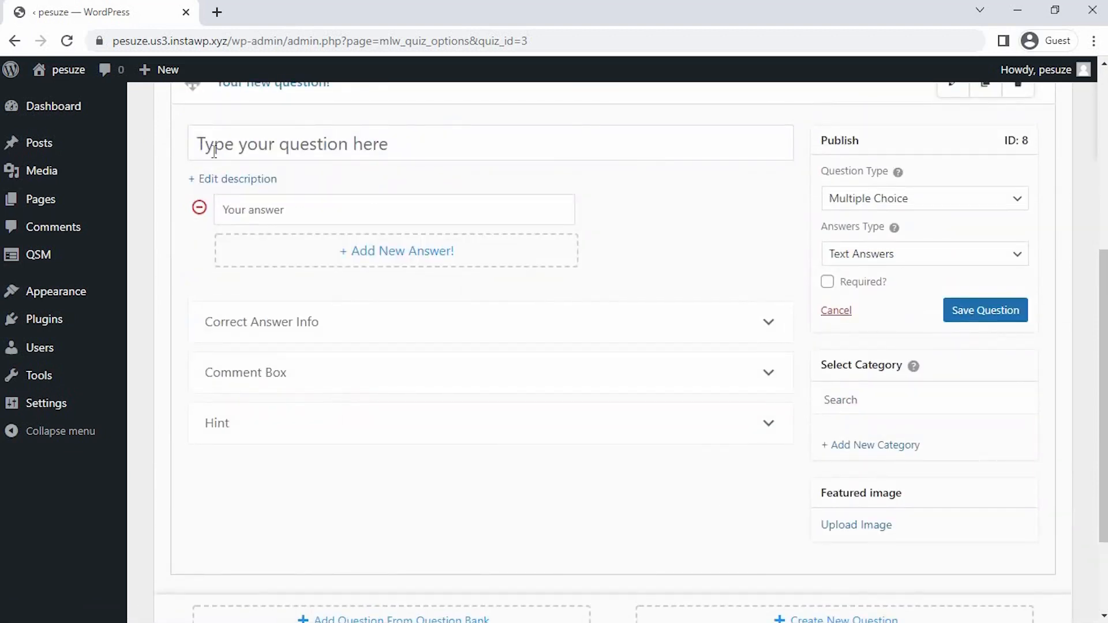
type("Why Should")
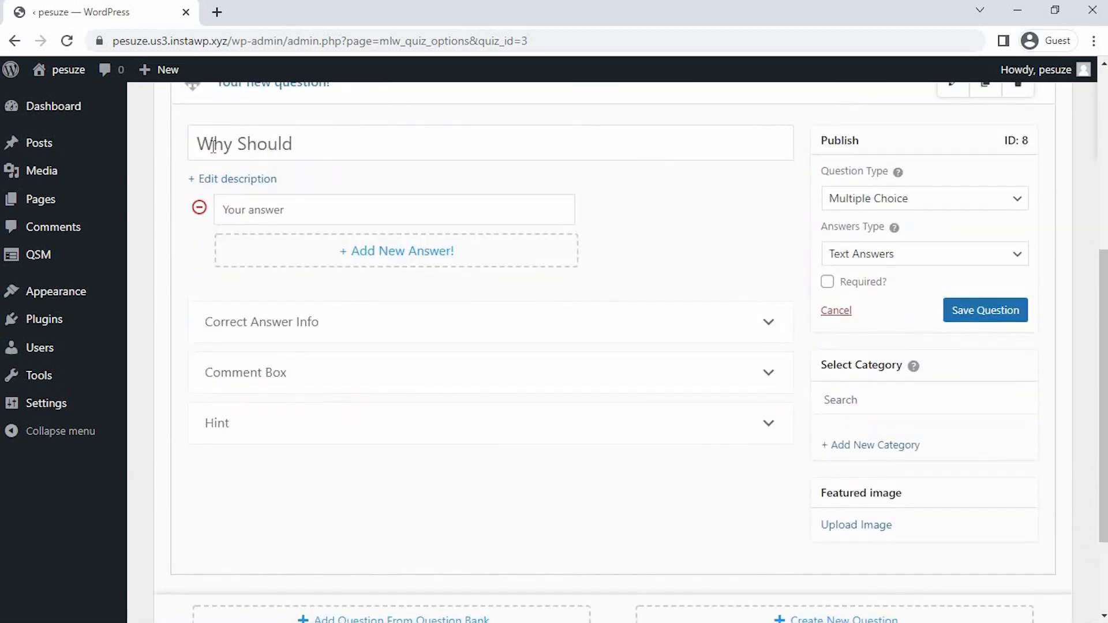
type(" we hire you?")
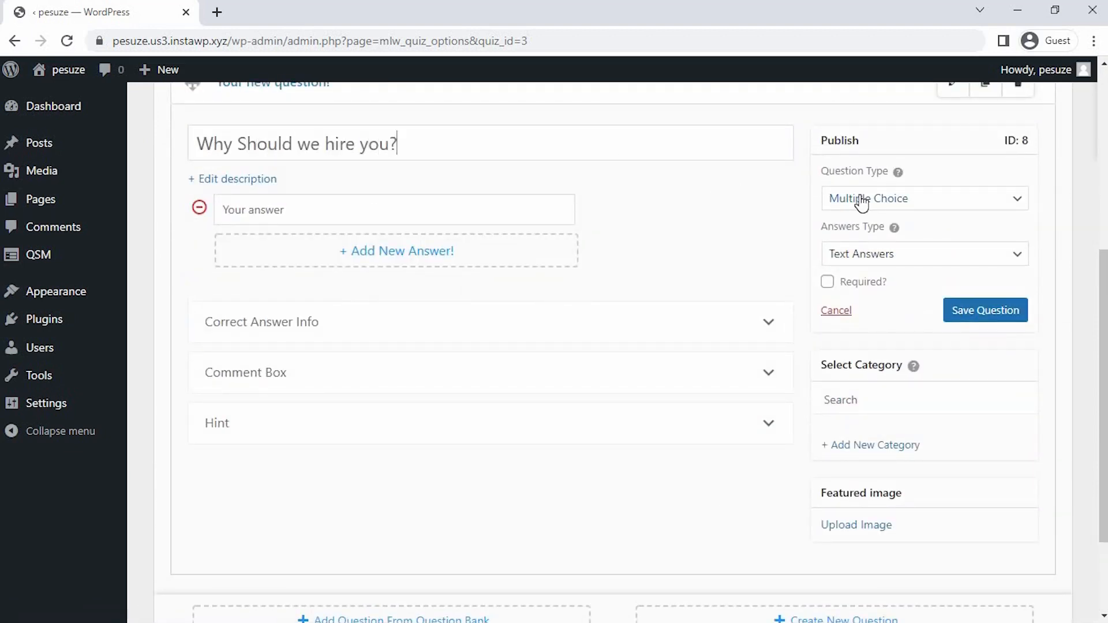
left_click(861, 200)
left_click(872, 432)
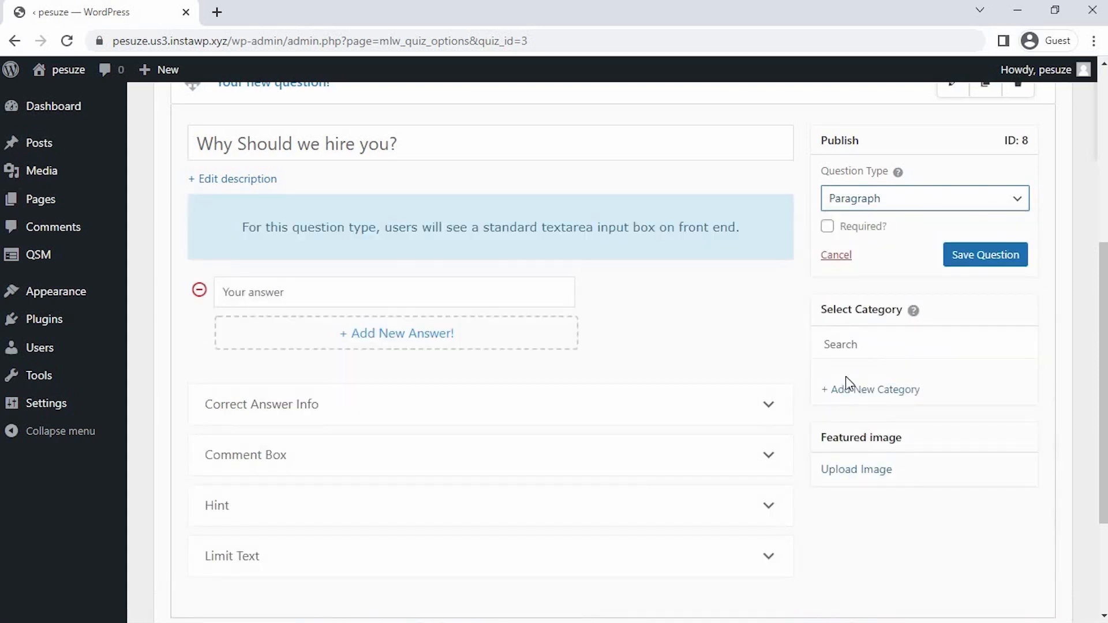
left_click(964, 257)
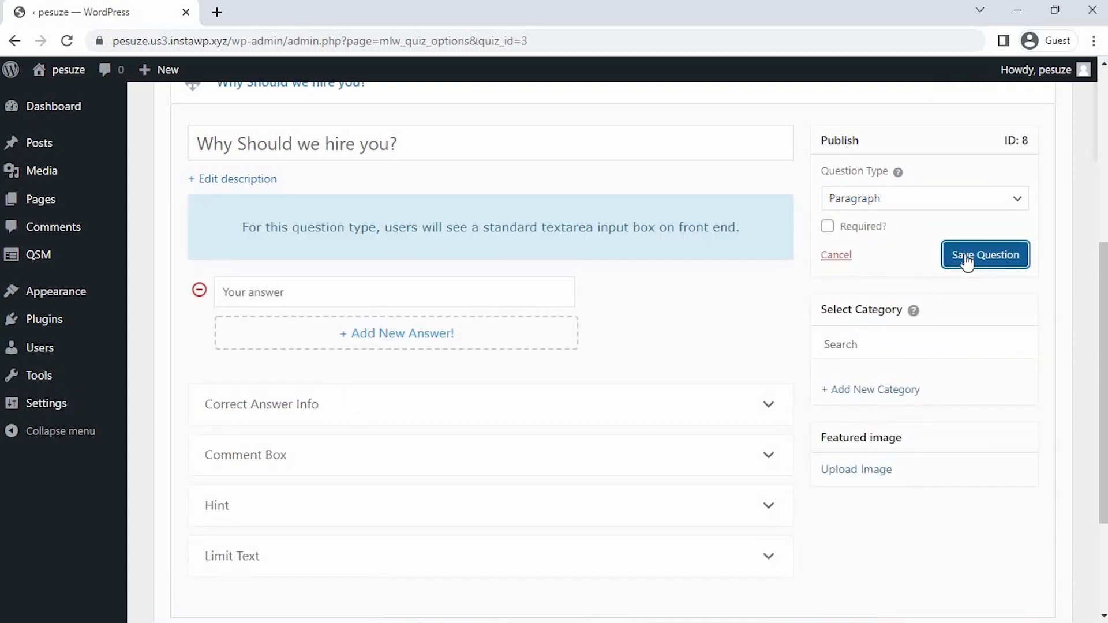
Step: Create a third question titled "Marital status" and set its question type to Drop Down
scroll(966, 257, "down", 3)
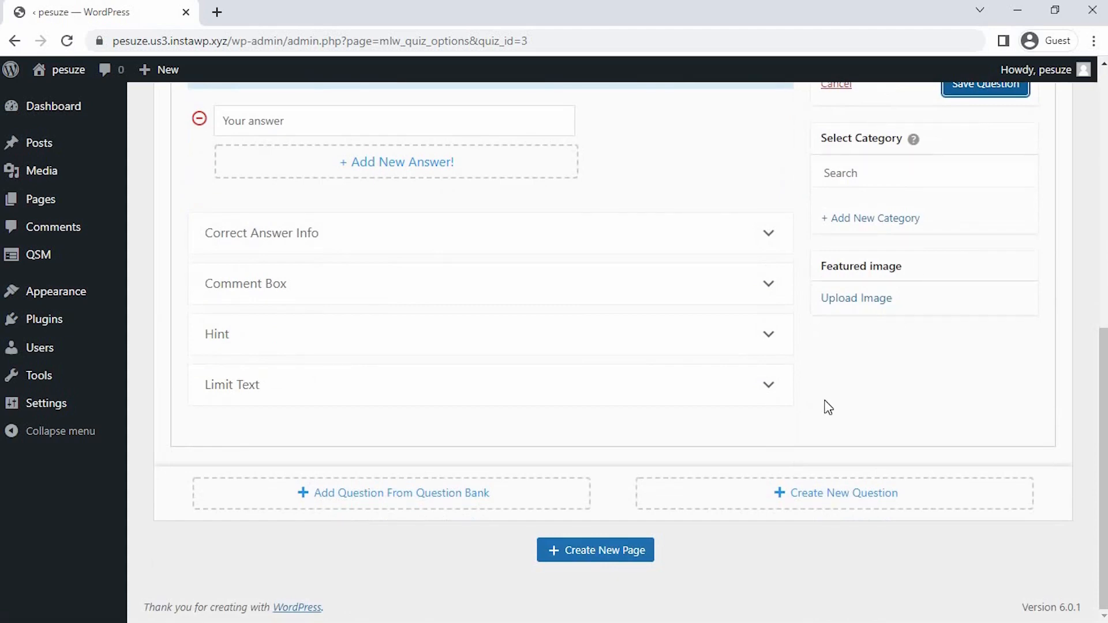
left_click(788, 494)
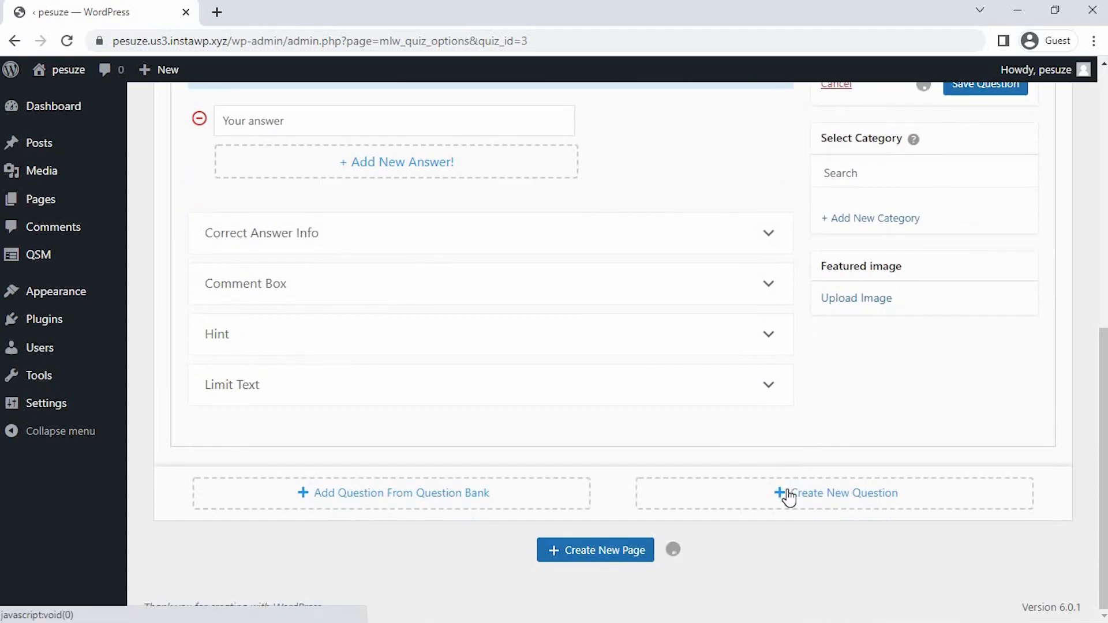
left_click(510, 441)
type("Ma")
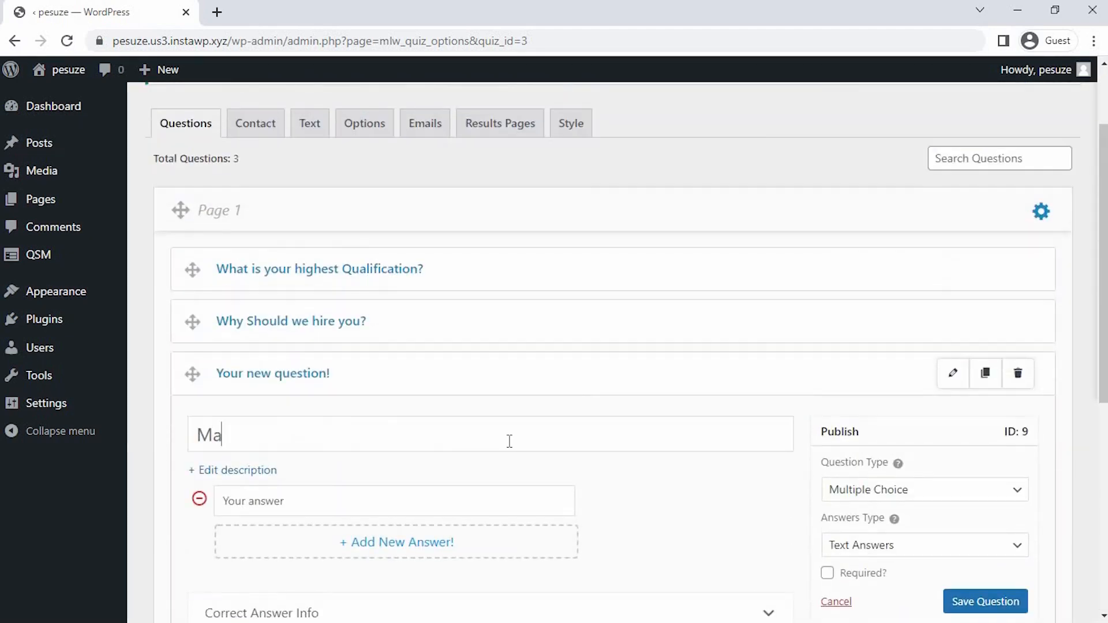
type("rital status")
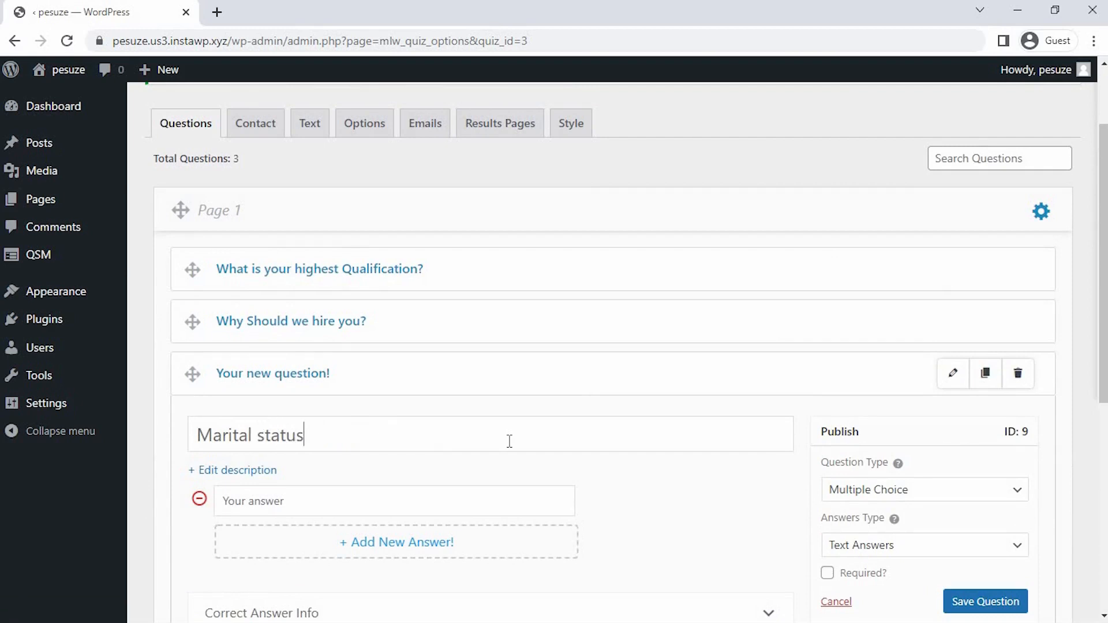
left_click(843, 490)
left_click(949, 256)
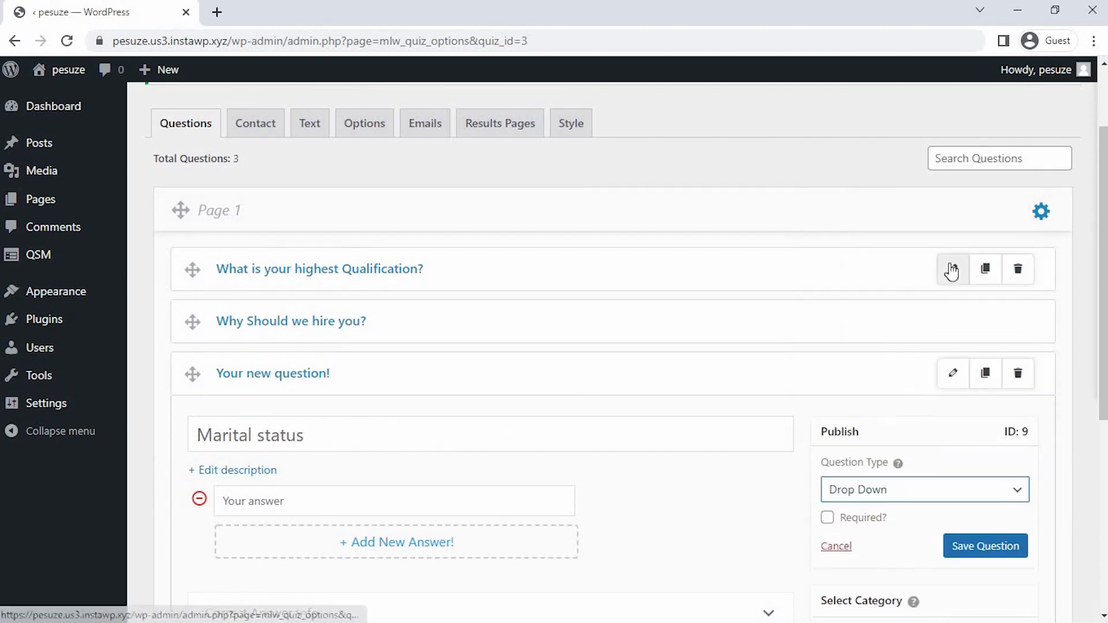
Step: Add the answers Single, Married and Divorced to the marital status question and save it
left_click(410, 497)
type("Single")
left_click(410, 540)
type("Ma")
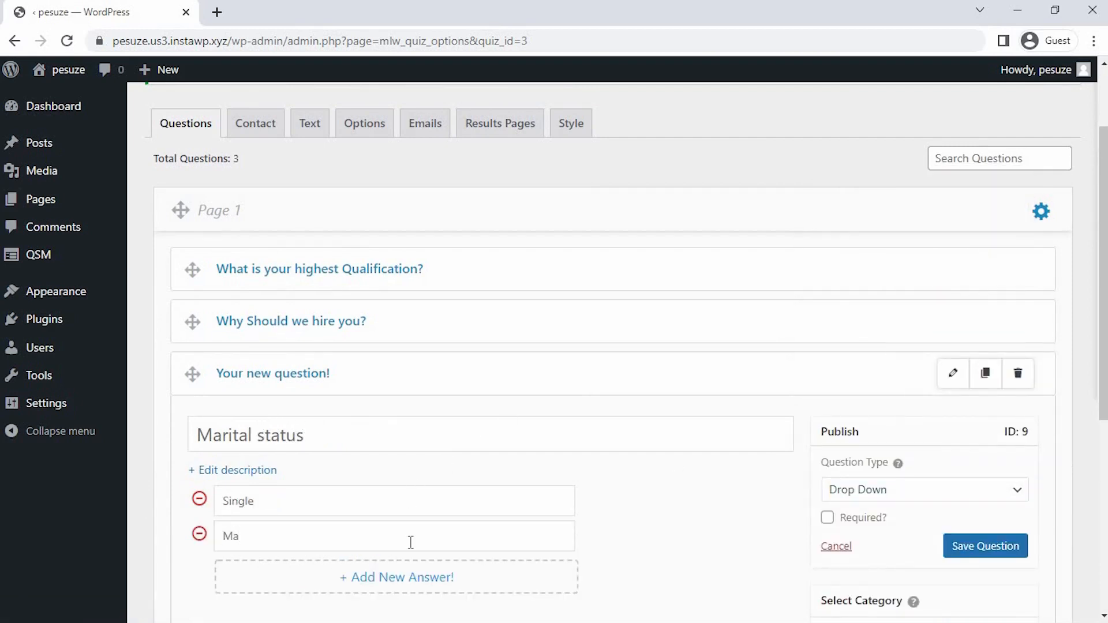
type("rried")
left_click(416, 576)
type("Divorce")
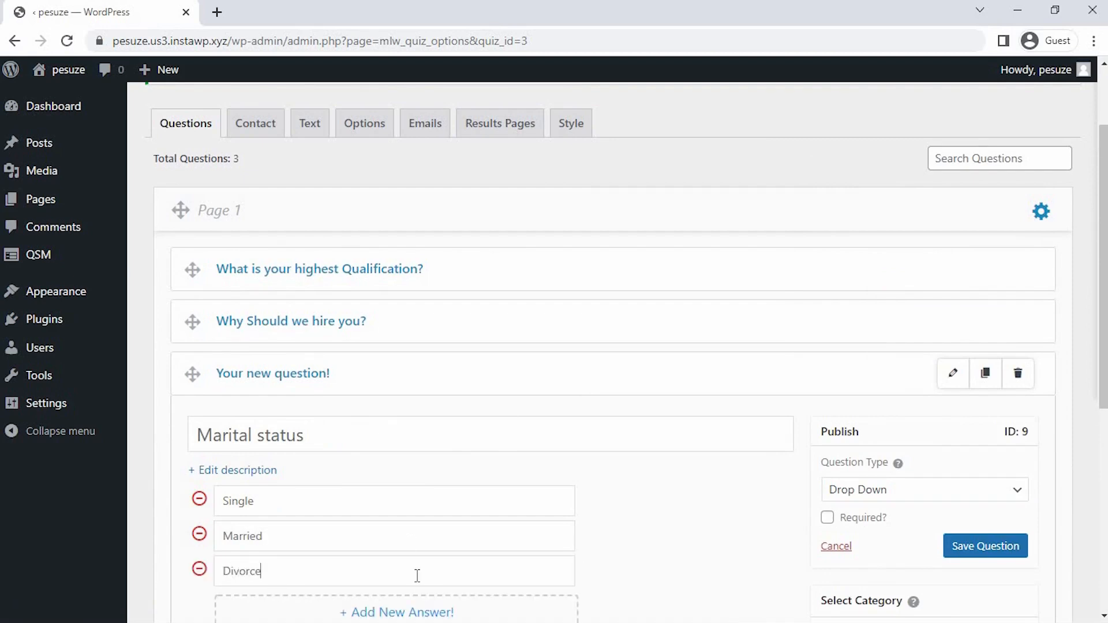
type("d")
left_click(985, 547)
Step: Create a fourth question "Are you currently working?" with the type Multiple Response (Horizontal)
scroll(984, 539, "down", 2)
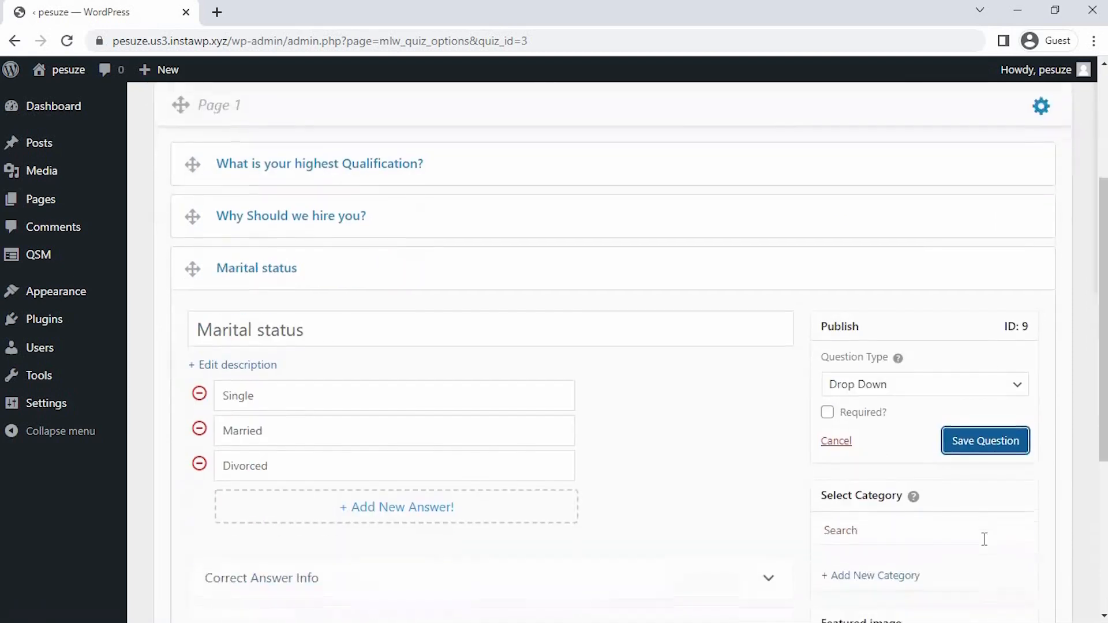
scroll(984, 539, "down", 2)
scroll(987, 547, "down", 2)
left_click(801, 487)
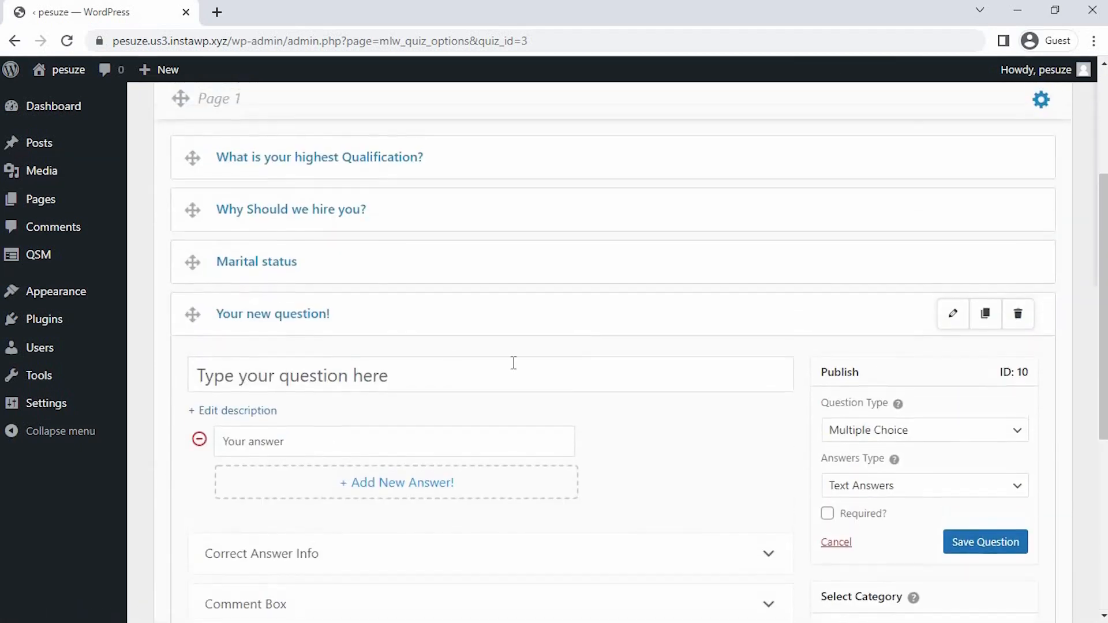
left_click(448, 369)
type("Are you ")
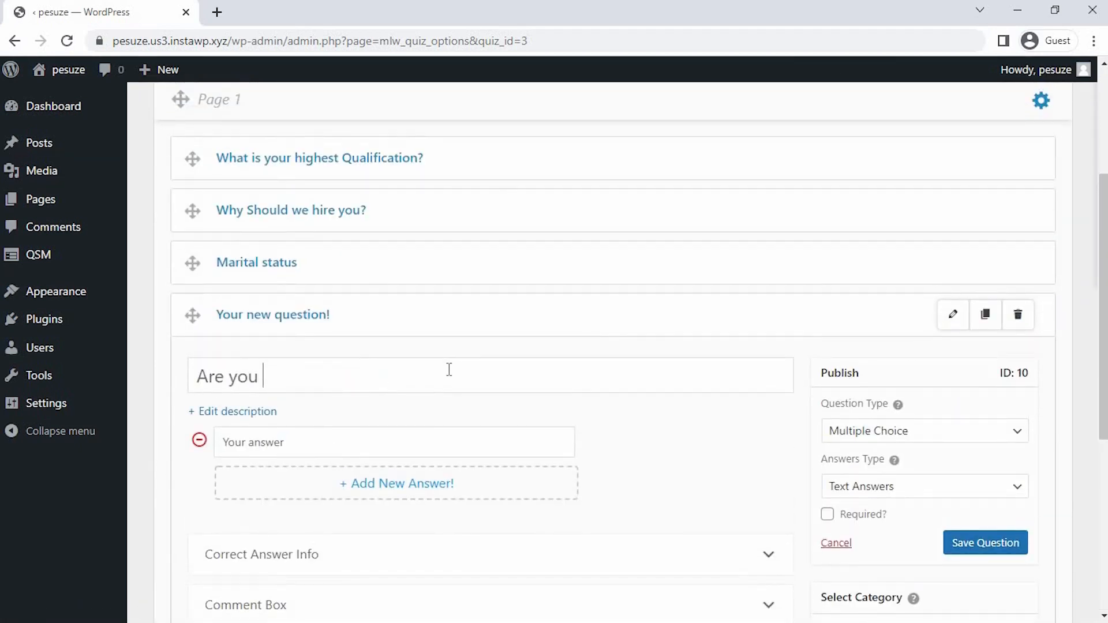
type("currently working?")
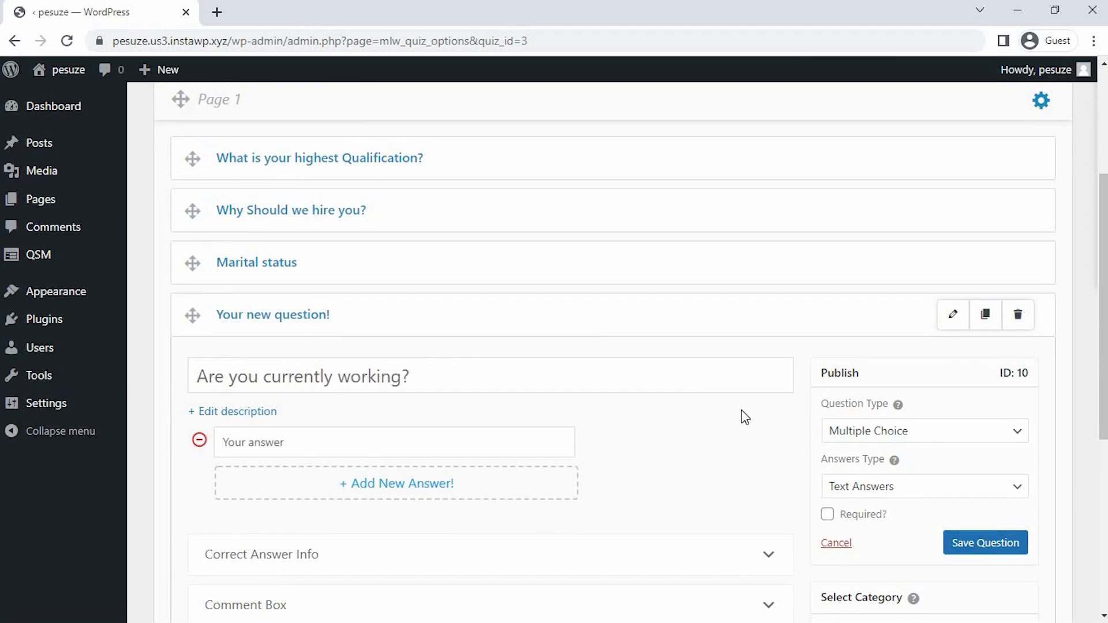
left_click(875, 430)
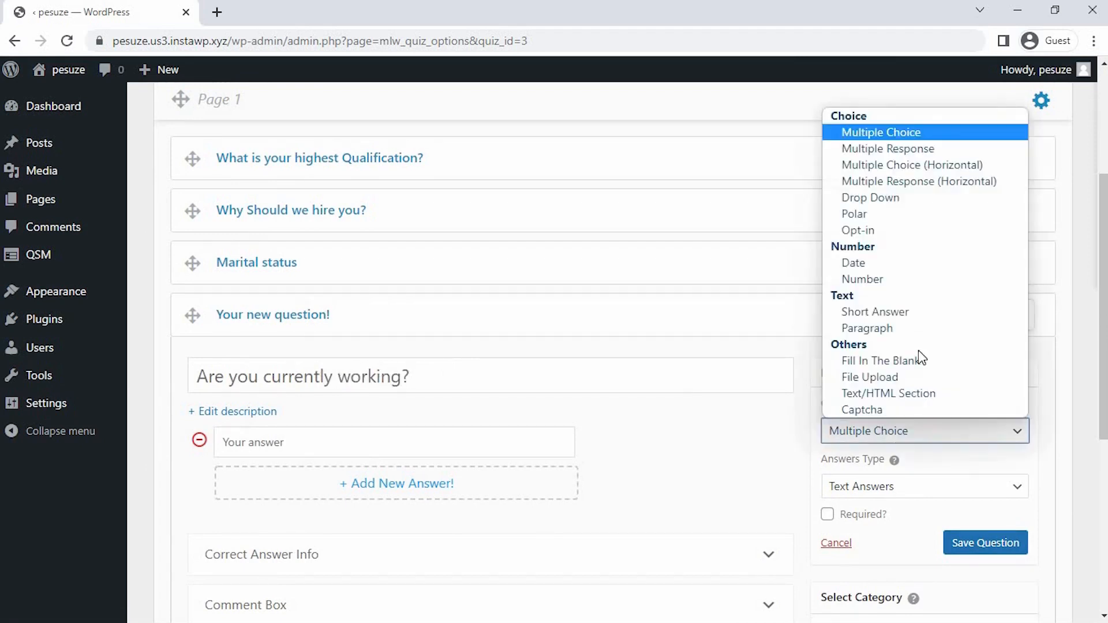
left_click(971, 181)
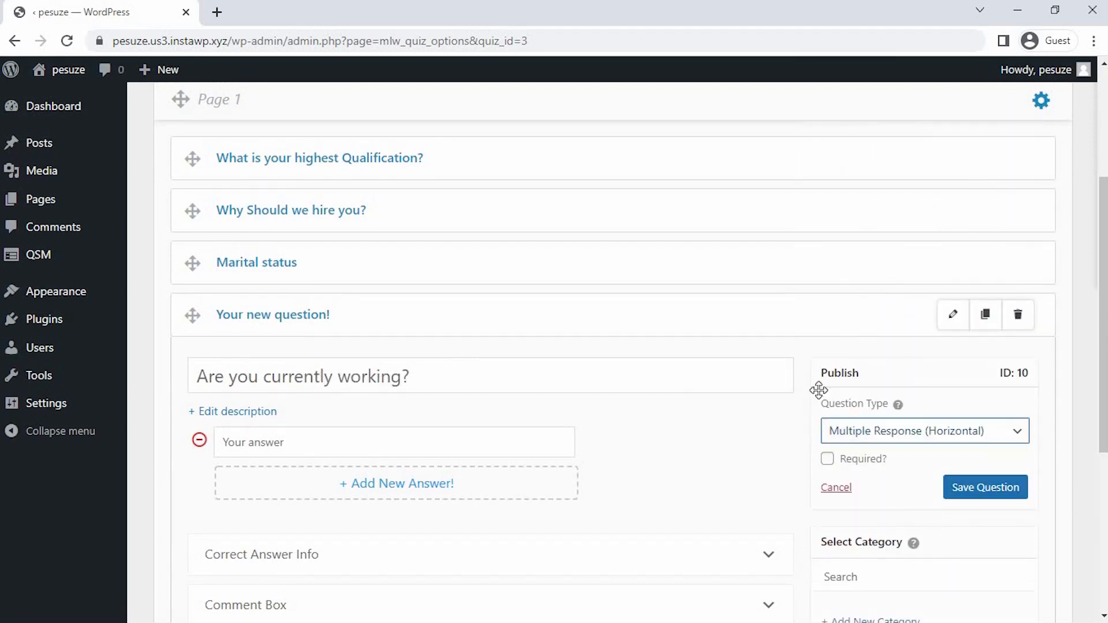
Step: Add the answers Yes and No to the current employment question, make it required and save it
left_click(275, 444)
type("Yes")
left_click(336, 490)
type("No")
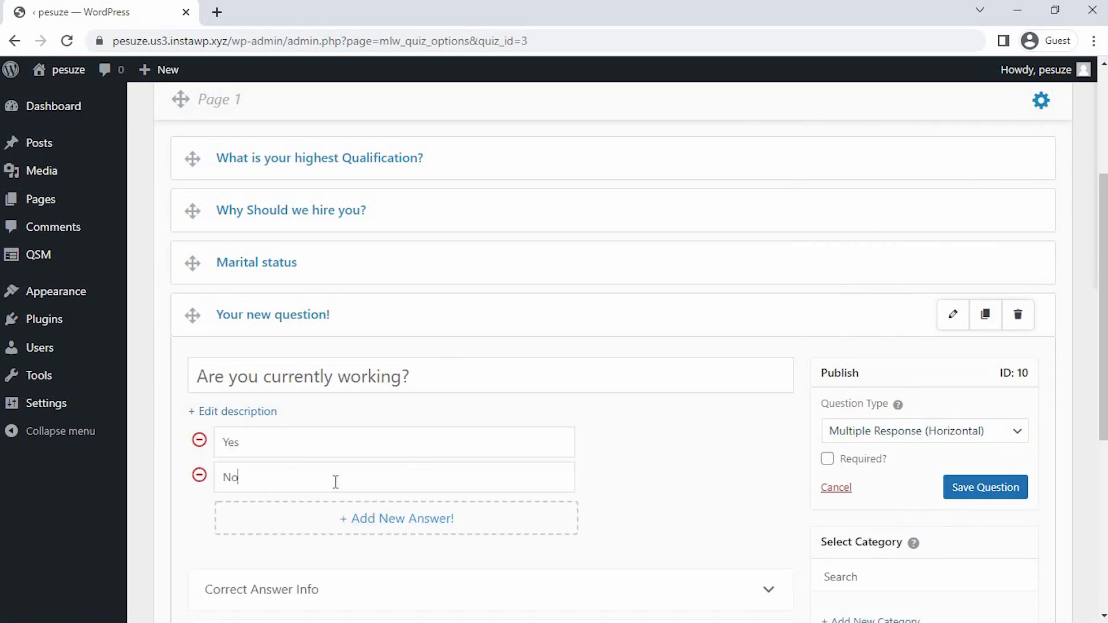
left_click(827, 459)
left_click(986, 488)
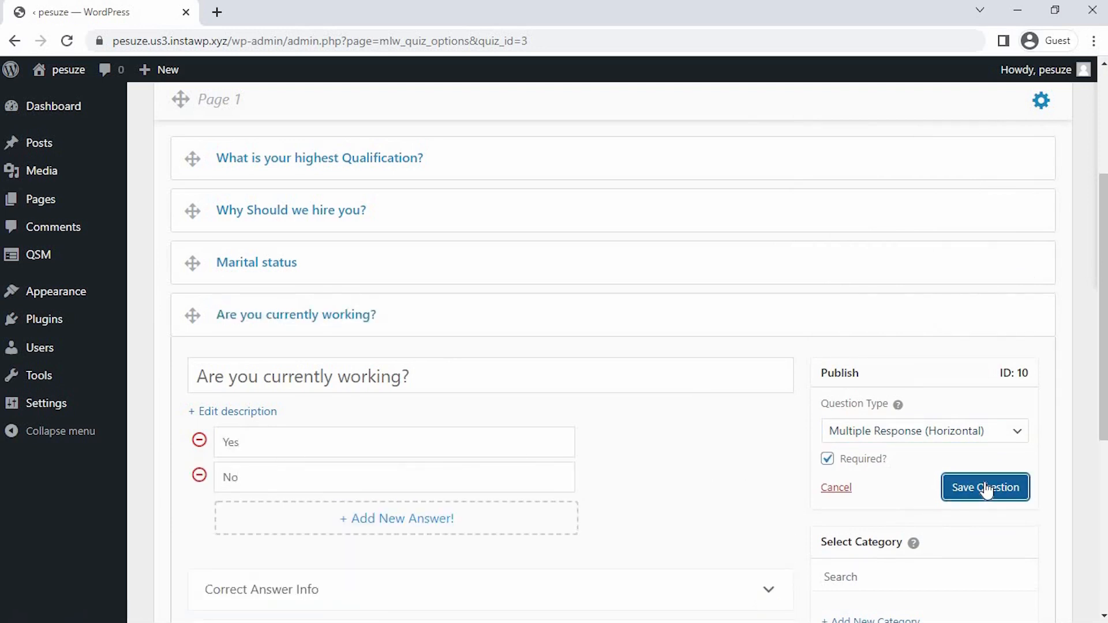
Step: Create a required File Upload question "Kindly upload your resume" and save it
scroll(986, 488, "down", 6)
left_click(794, 507)
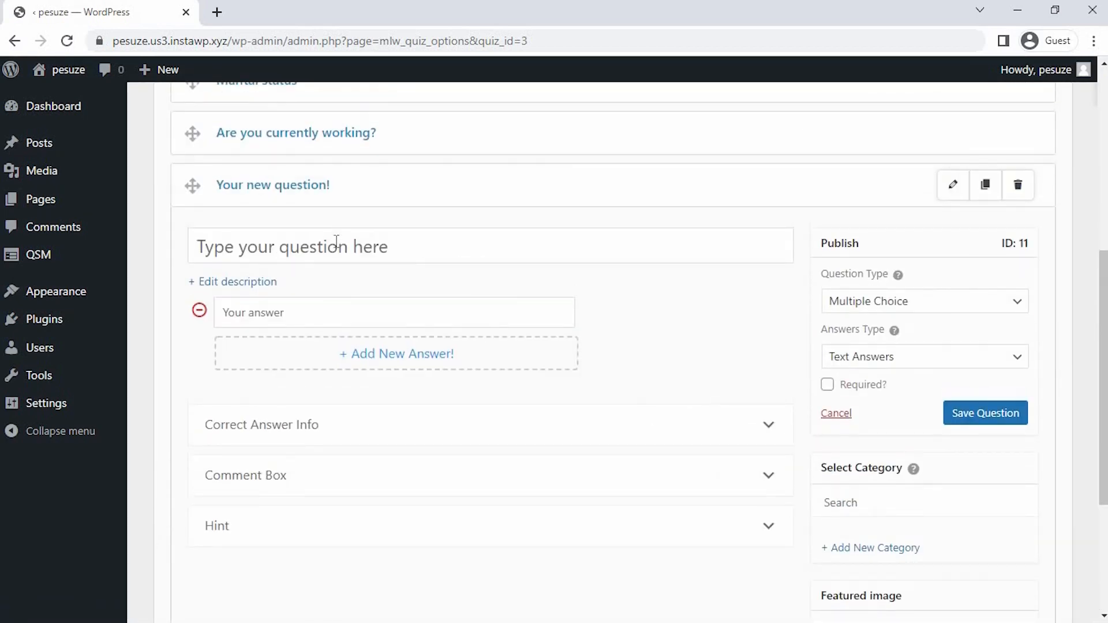
left_click(337, 244)
type("Kindly")
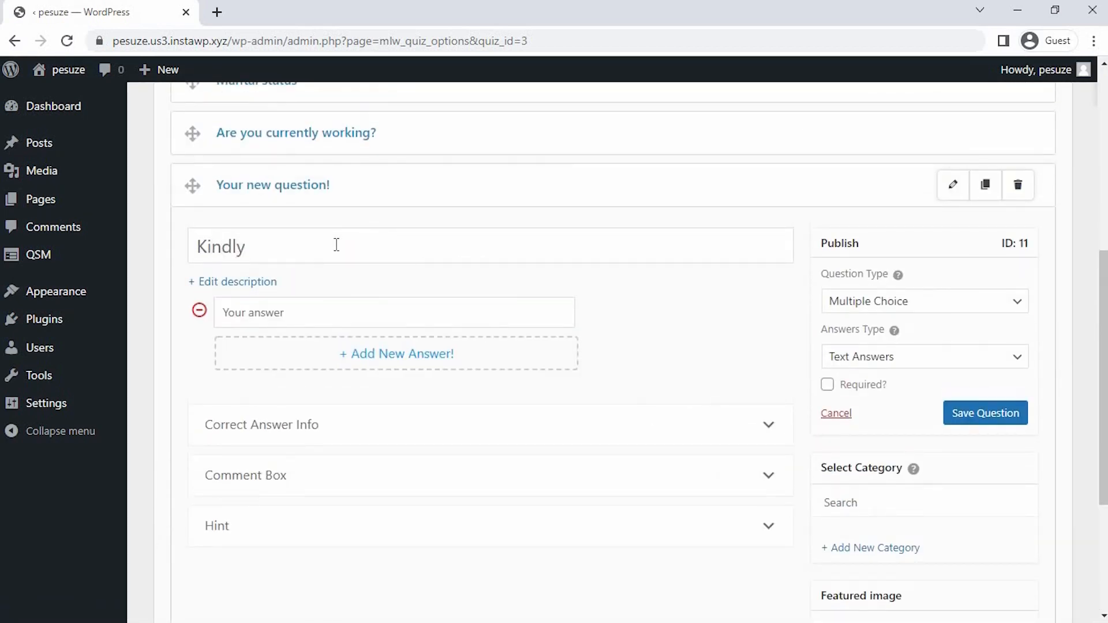
type(" upload your resume")
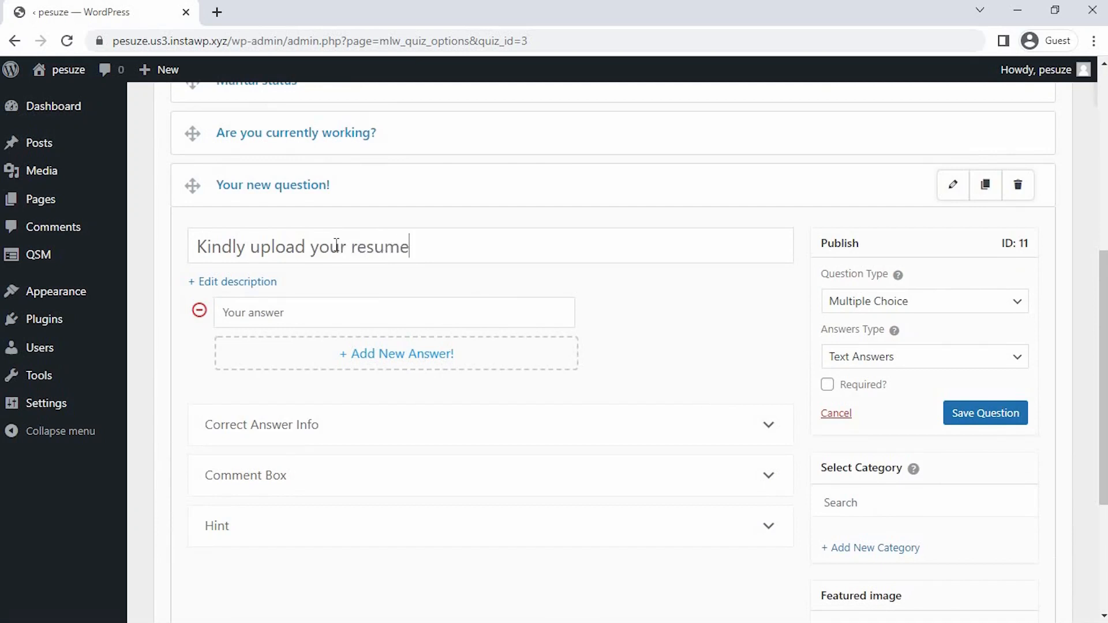
left_click(852, 300)
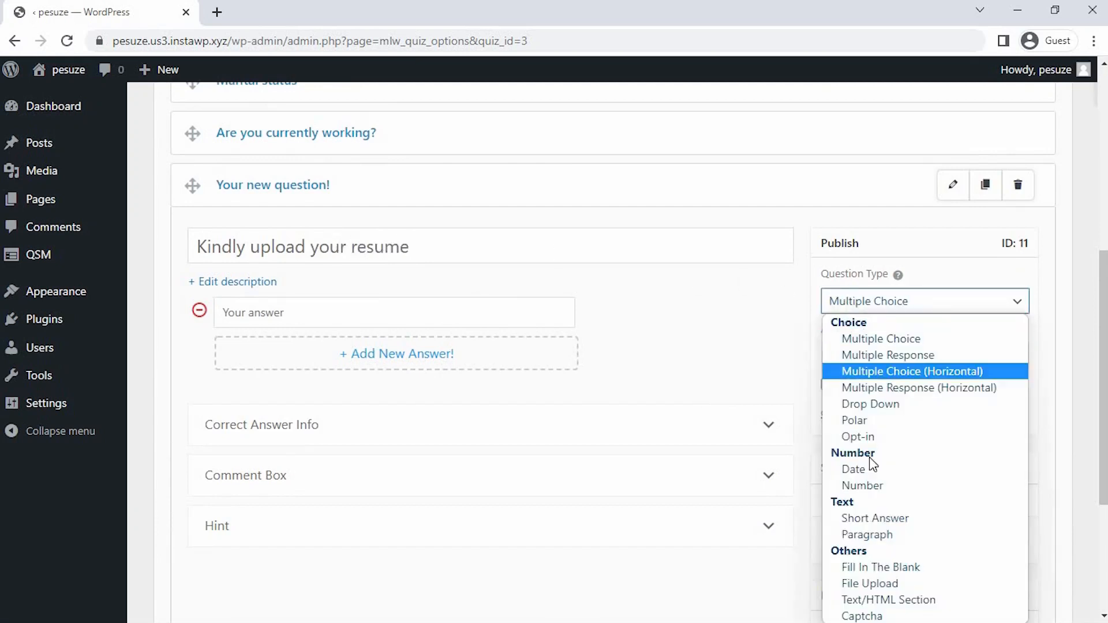
left_click(870, 584)
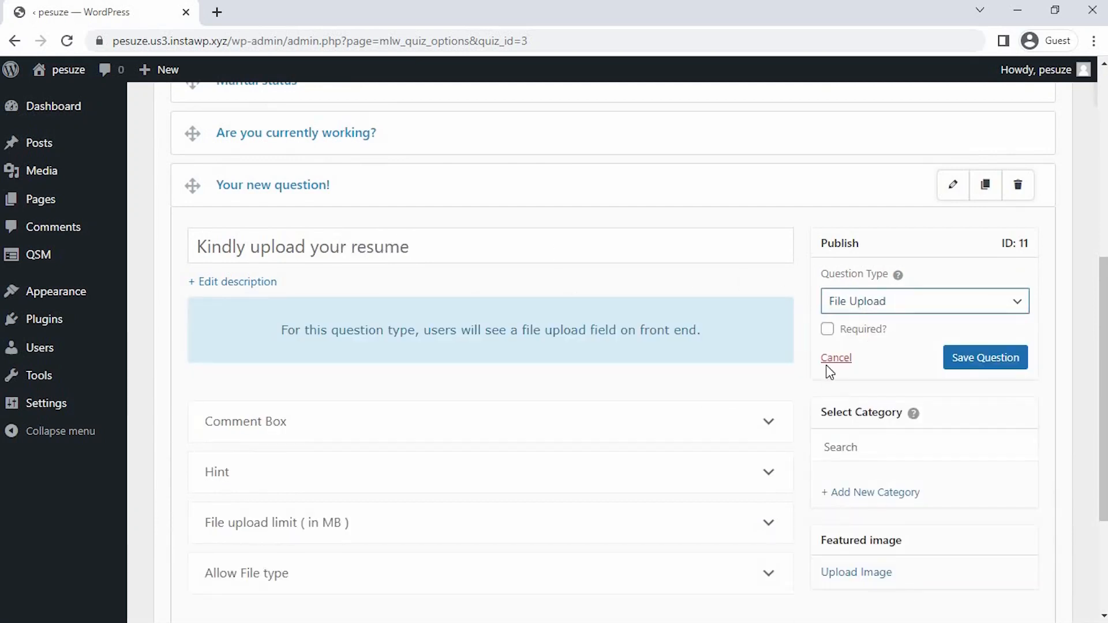
left_click(828, 330)
left_click(986, 363)
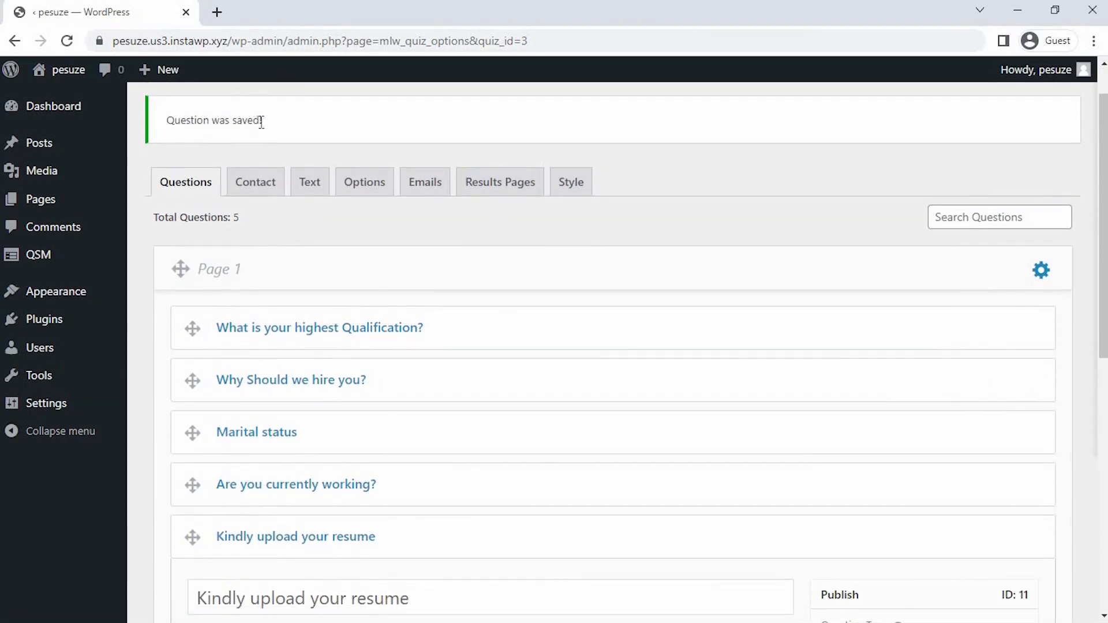
Step: Add a required Text field labelled "Name" to the quiz's contact form
left_click(255, 182)
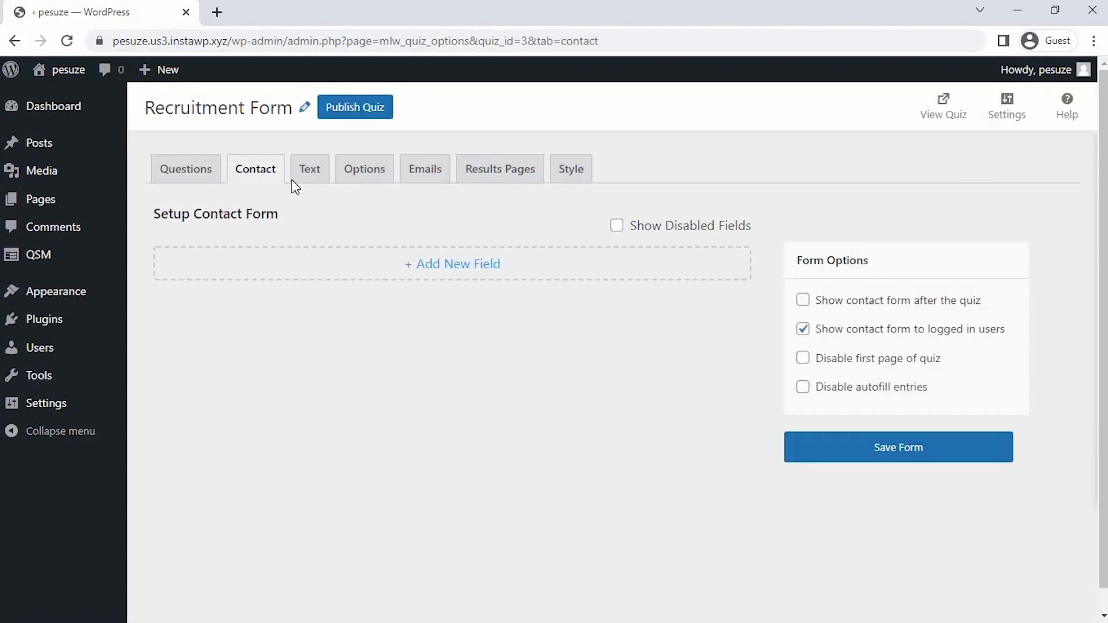
left_click(442, 269)
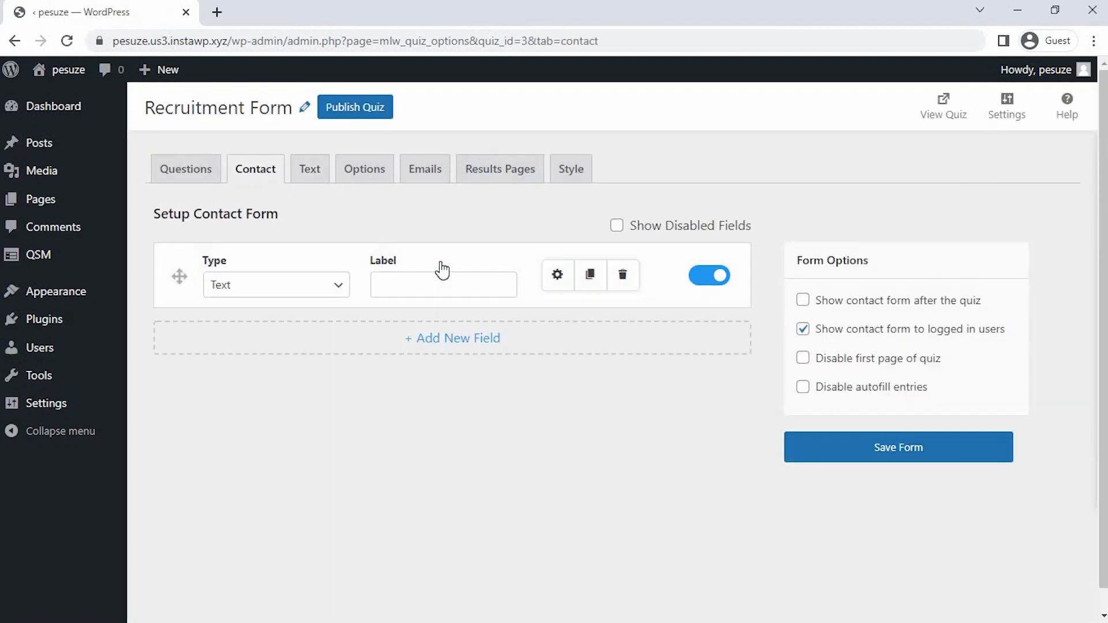
left_click(323, 287)
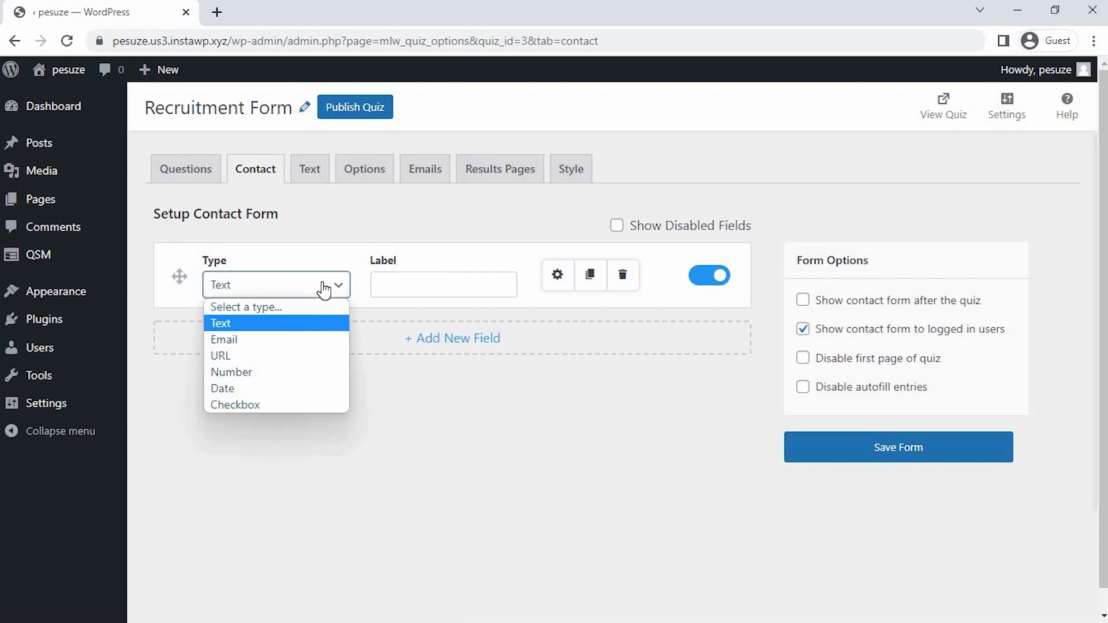
left_click(307, 324)
left_click(410, 289)
left_click(557, 275)
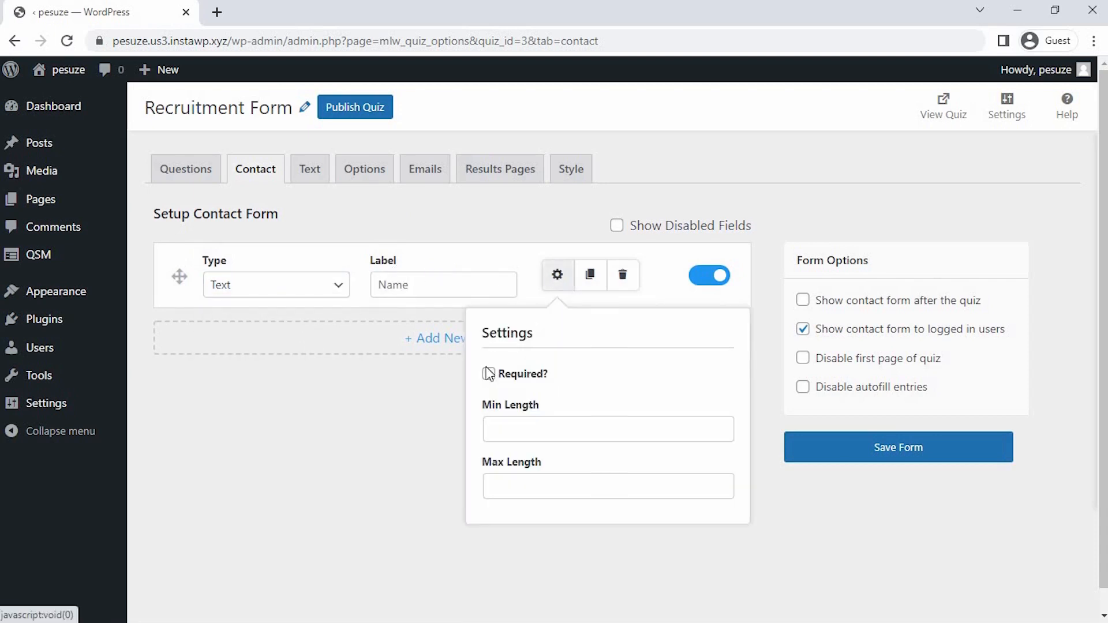
left_click(488, 371)
Step: Add a second contact field of type Email labelled "Email" and make it required
left_click(466, 342)
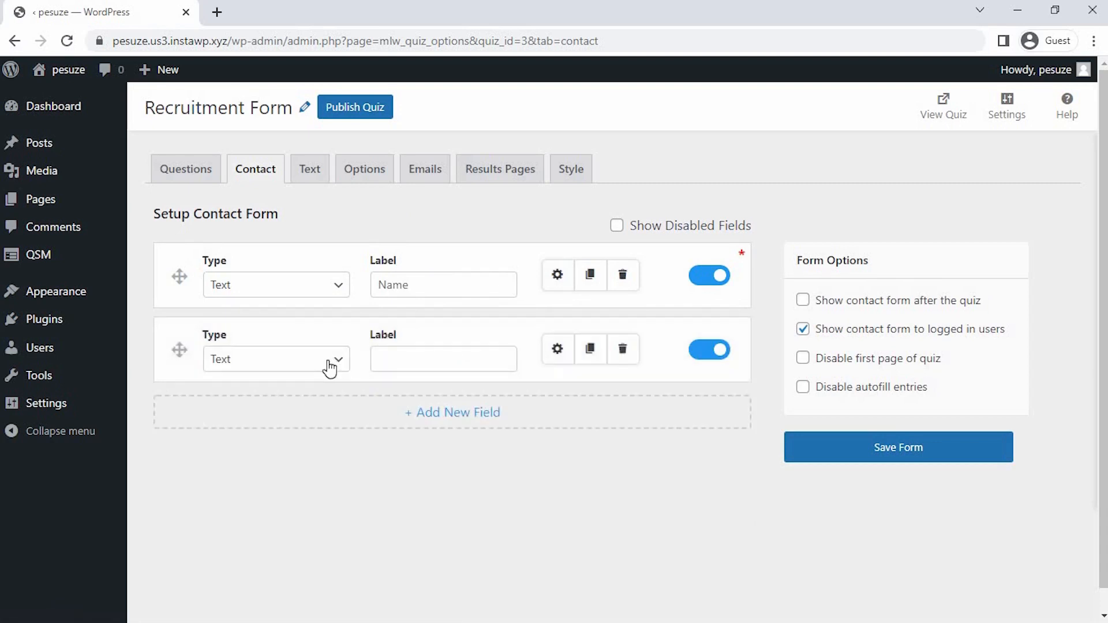
left_click(330, 368)
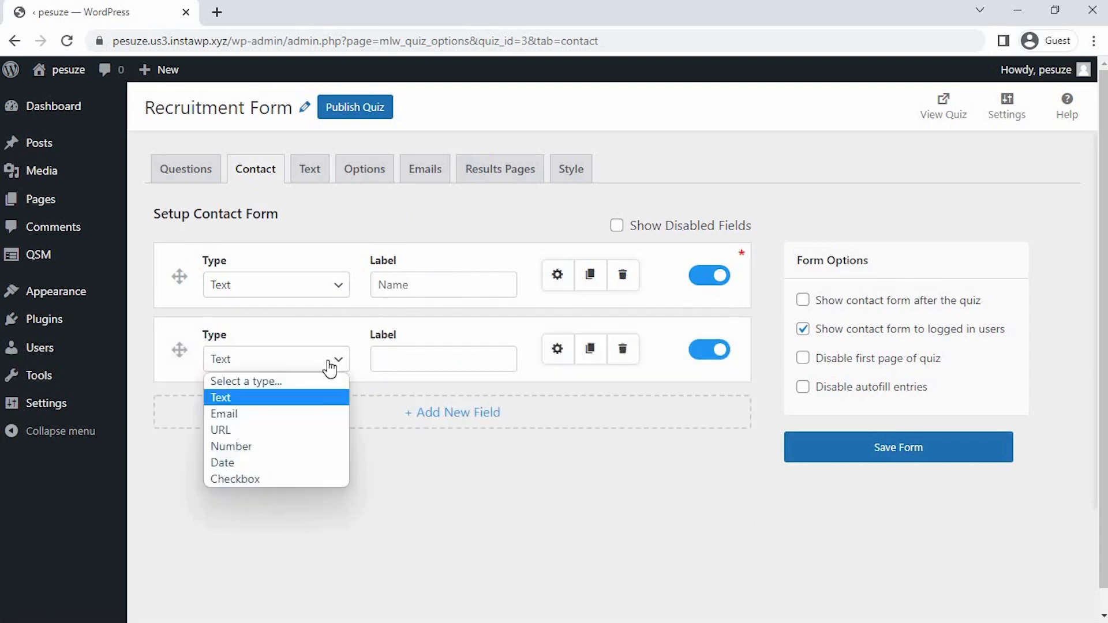
left_click(315, 414)
left_click(428, 355)
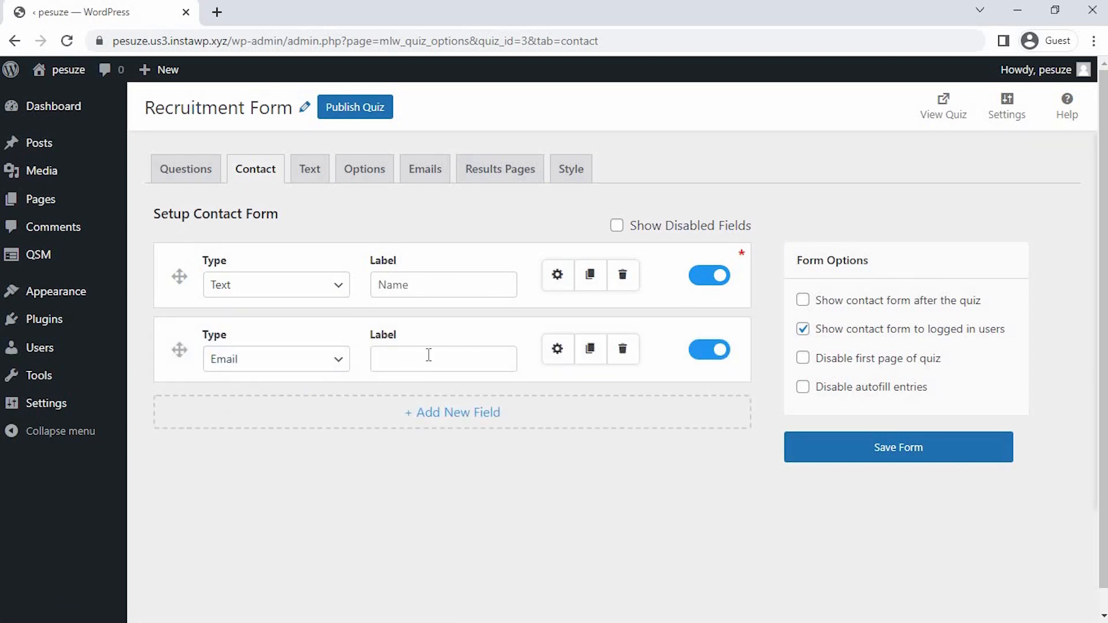
type("Email")
left_click(557, 349)
left_click(490, 447)
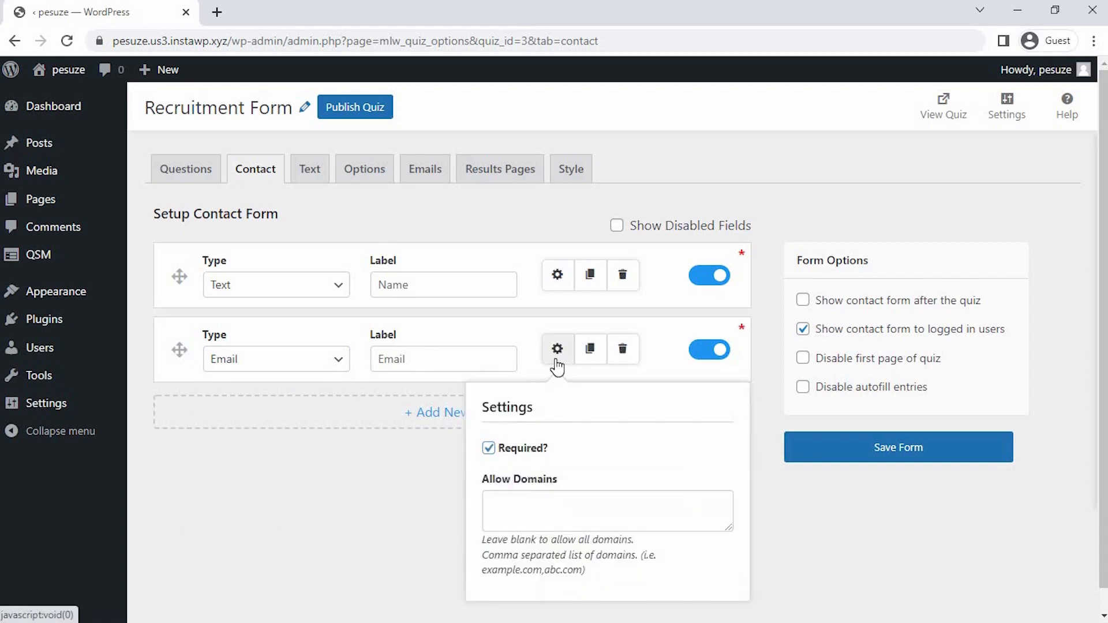
Step: Add a required Number contact field labelled "Phone Number" and save the contact form
left_click(404, 426)
left_click(327, 439)
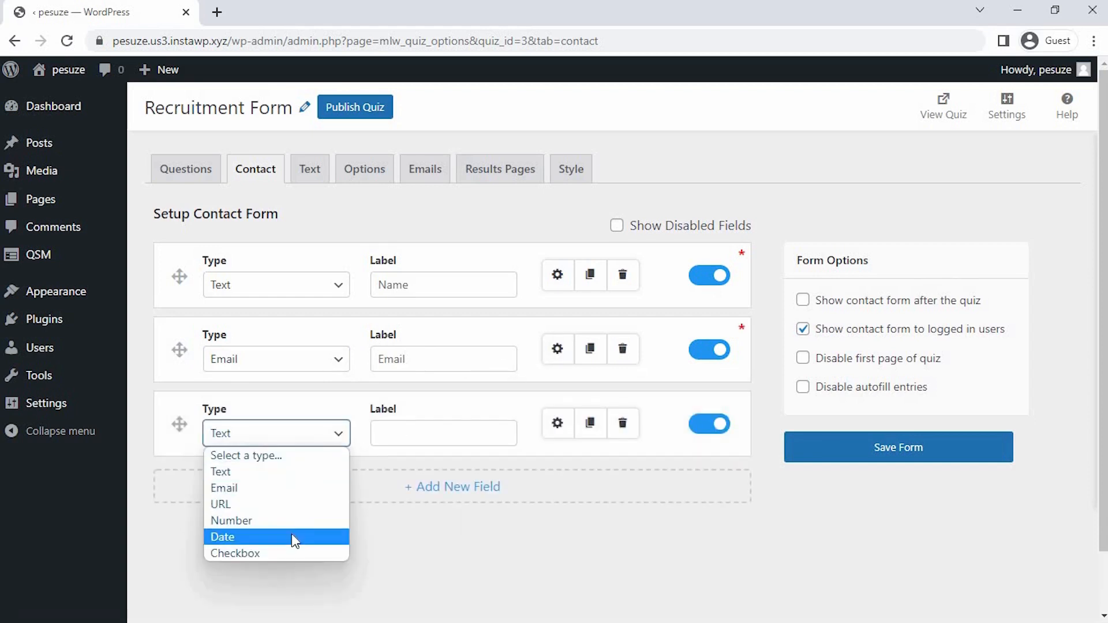
left_click(295, 523)
left_click(429, 436)
type("P")
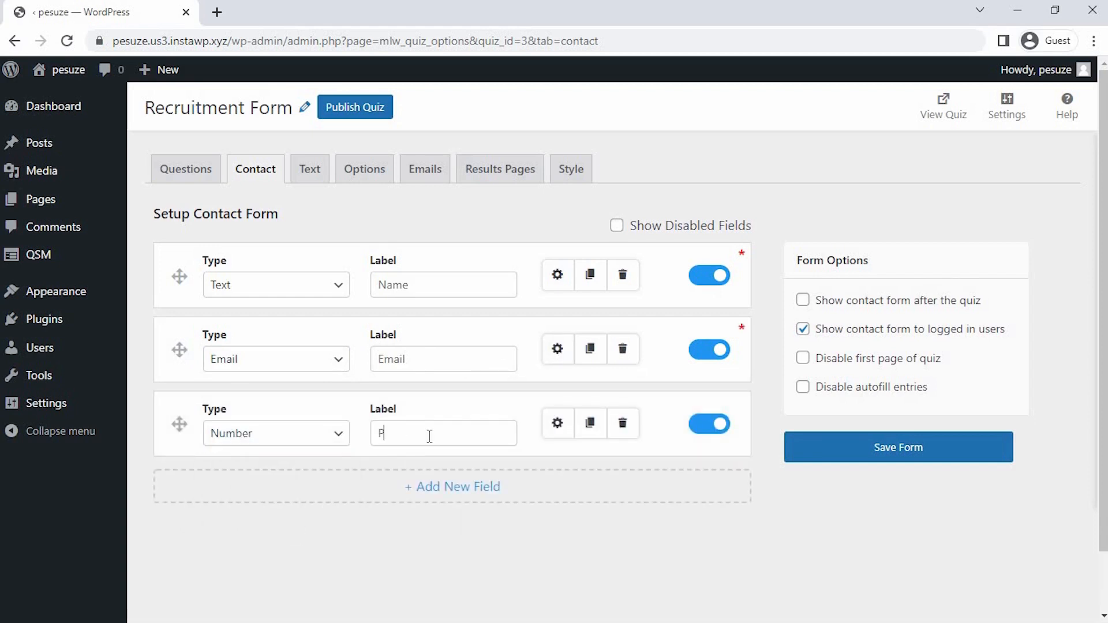
type("hone Number")
left_click(555, 426)
left_click(490, 521)
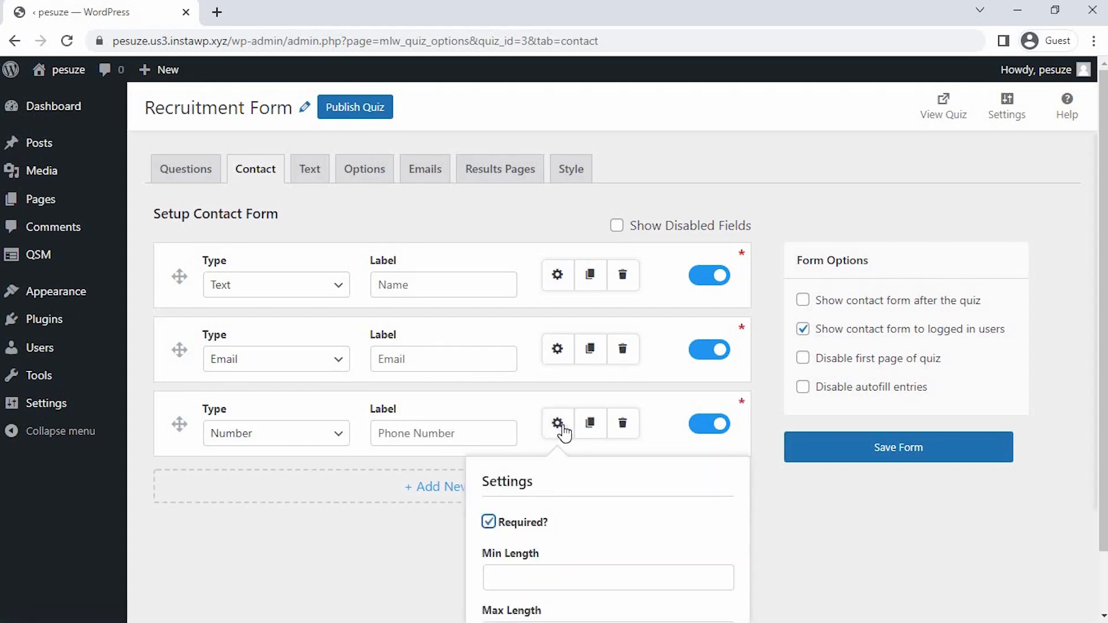
left_click(878, 451)
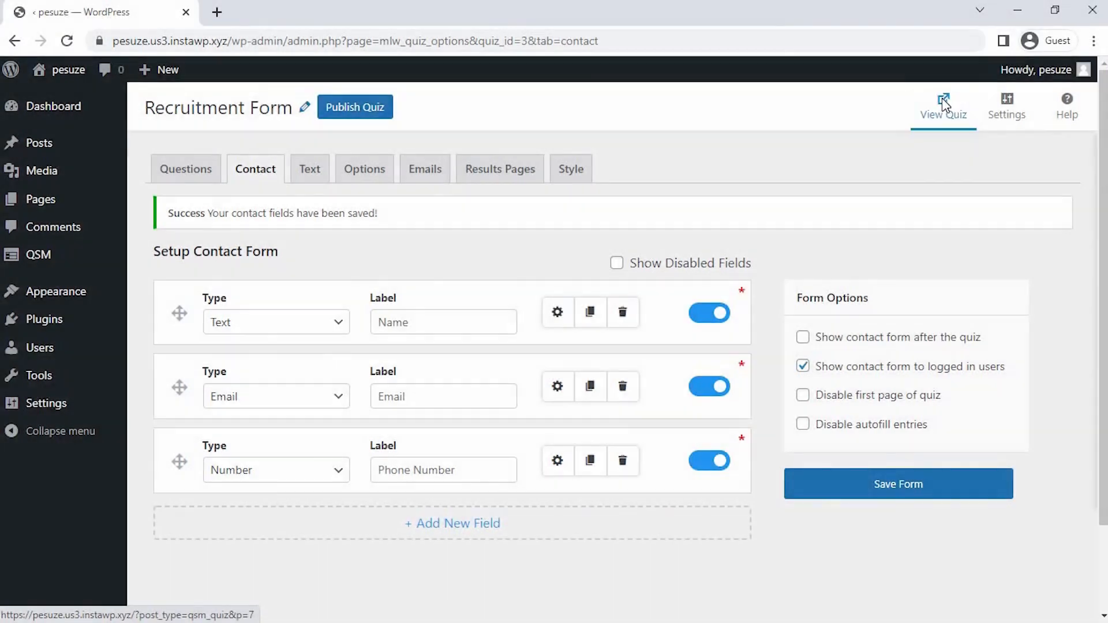
Step: Open the live view of the recruitment form and review its contact fields and questions
left_click(944, 107)
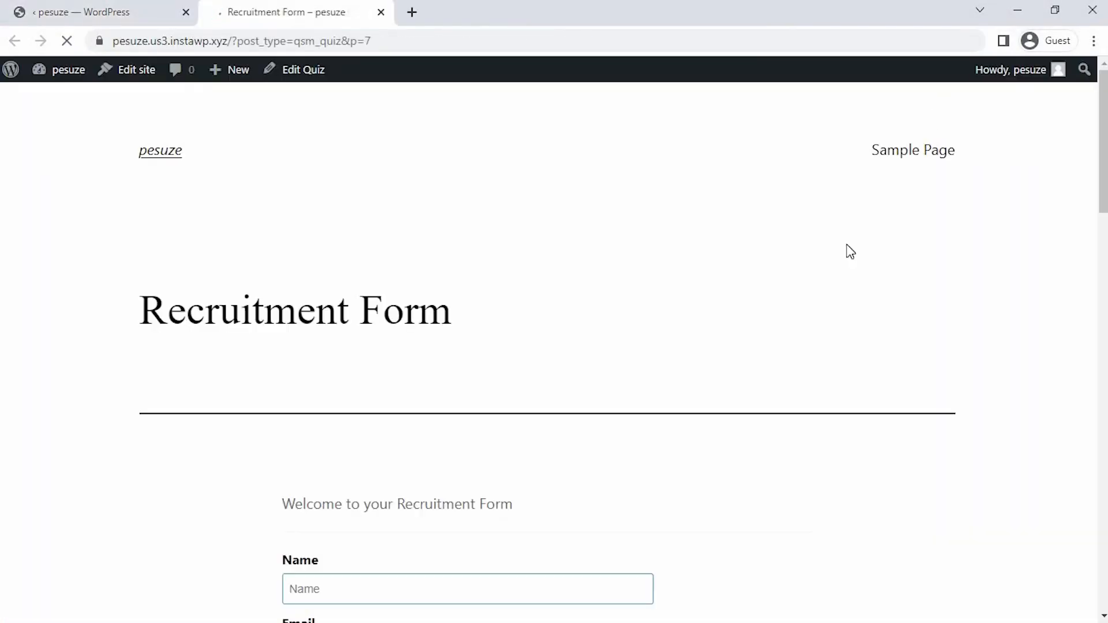
scroll(818, 321, "down", 5)
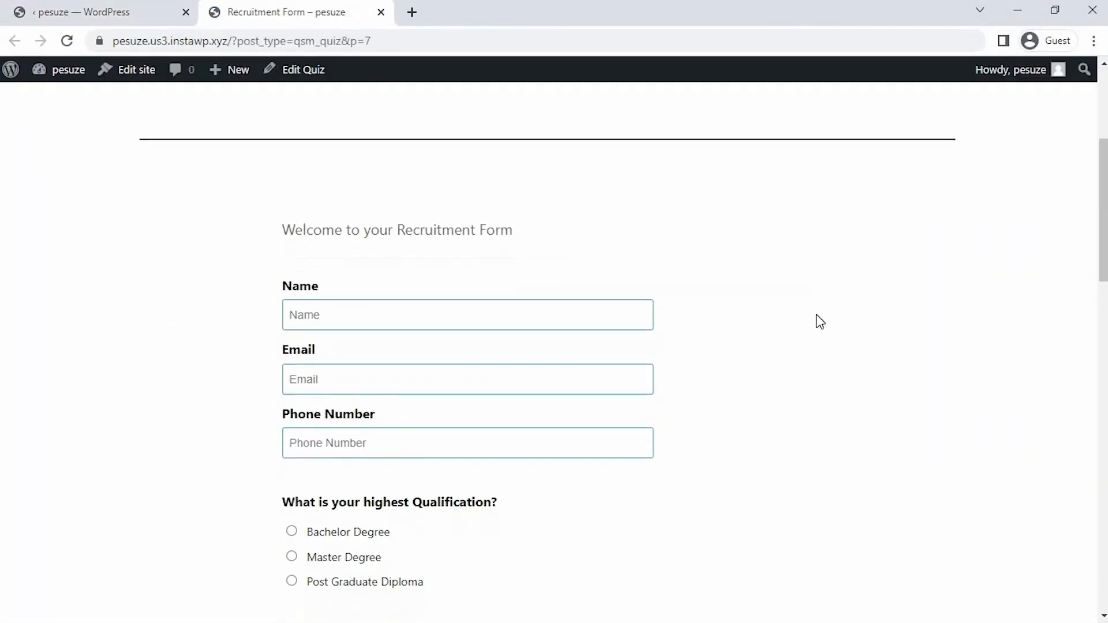
scroll(820, 322, "down", 8)
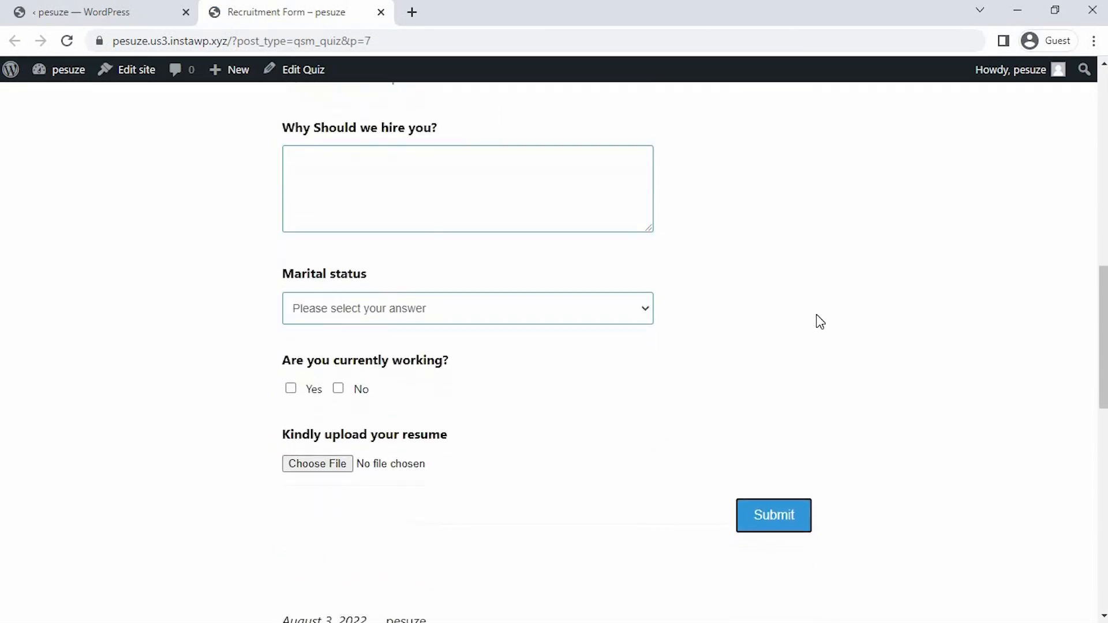
scroll(581, 351, "up", 4)
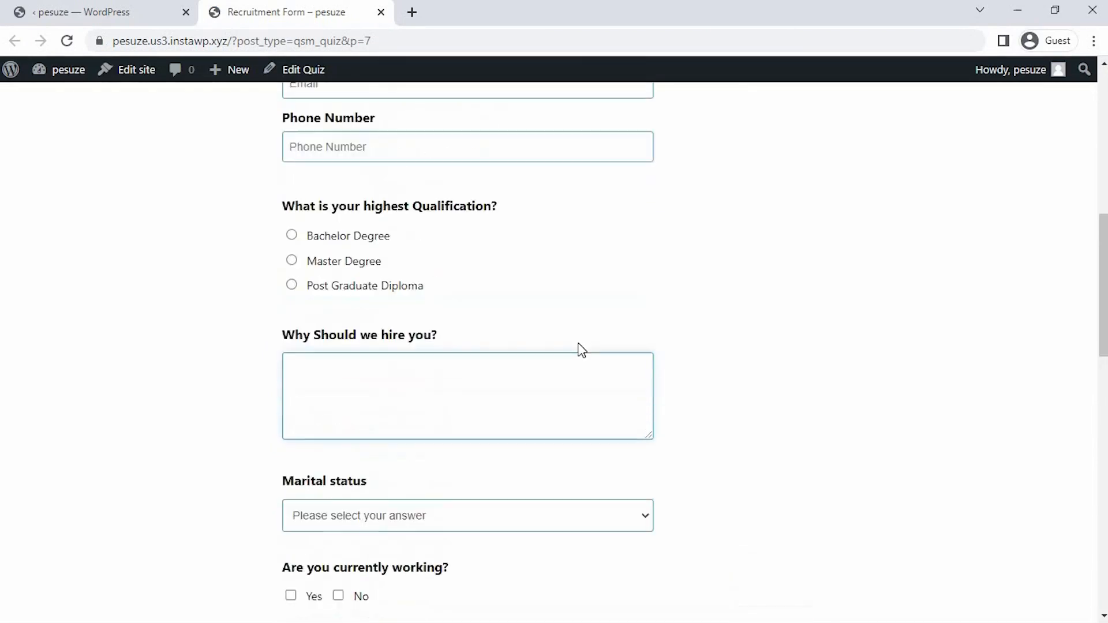
scroll(581, 351, "up", 8)
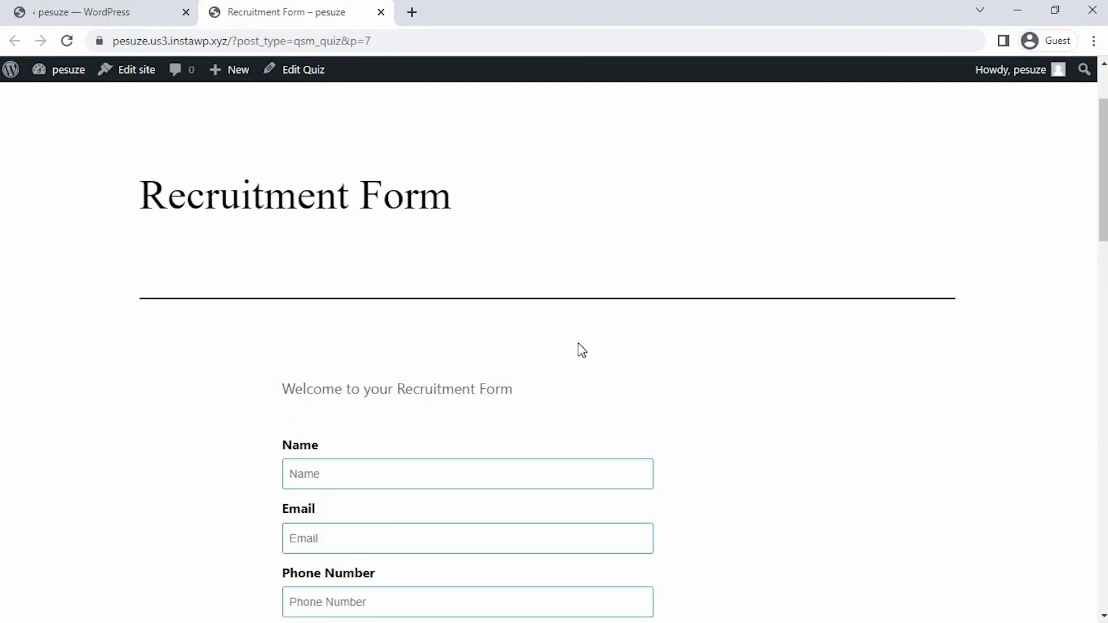